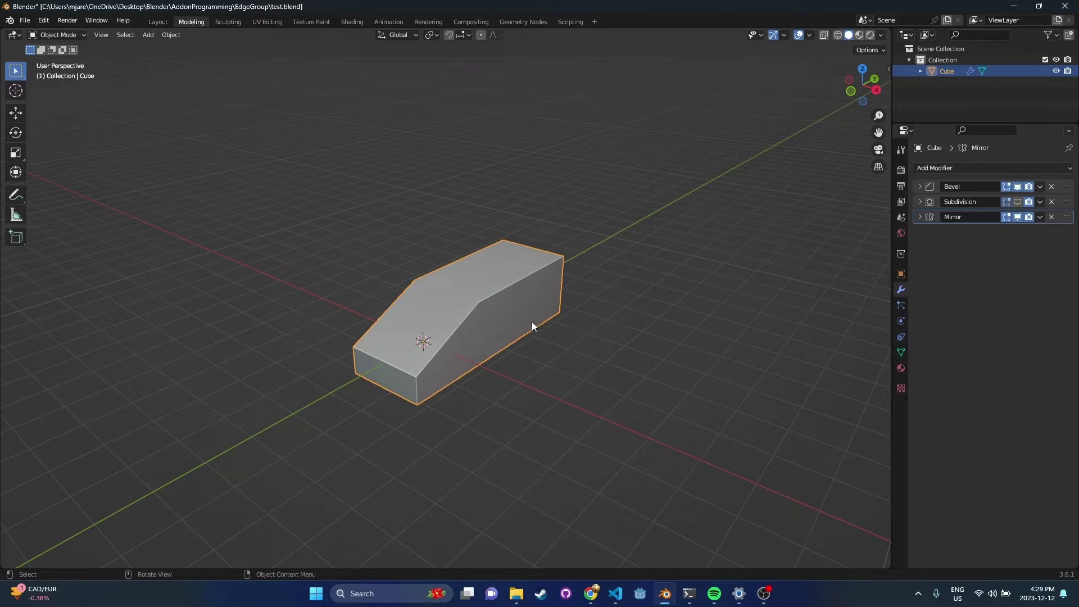
# Orbit around the wedge-shaped cube and expand the Bevel modifier's settings (0.38 m, 1 segment).
pyautogui.moveTo(518, 323); pyautogui.dragTo(493, 304, button='middle')
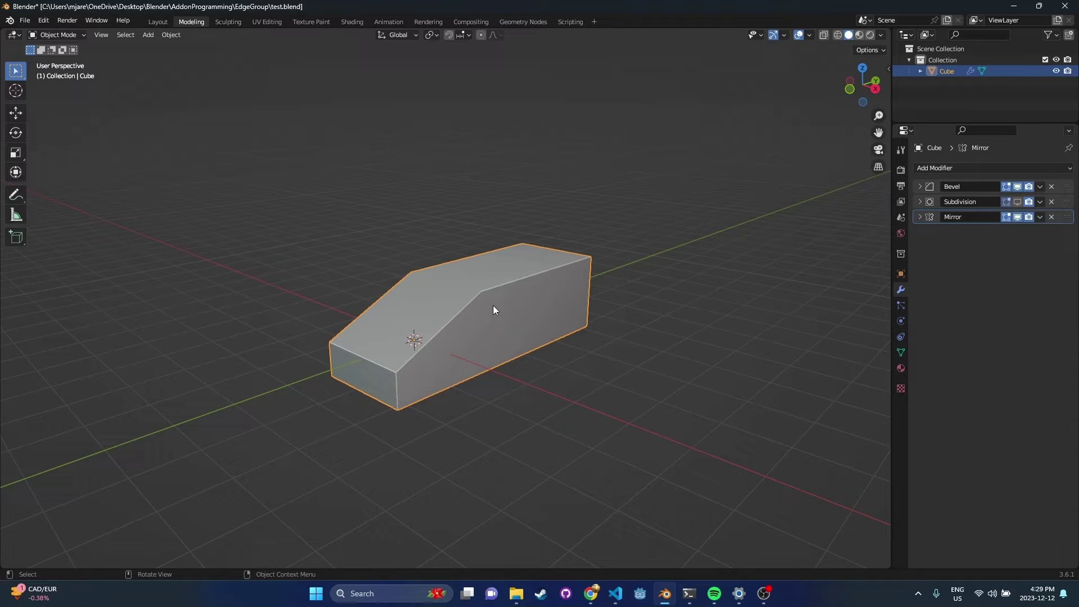
pyautogui.moveTo(493, 305); pyautogui.dragTo(522, 303, button='middle')
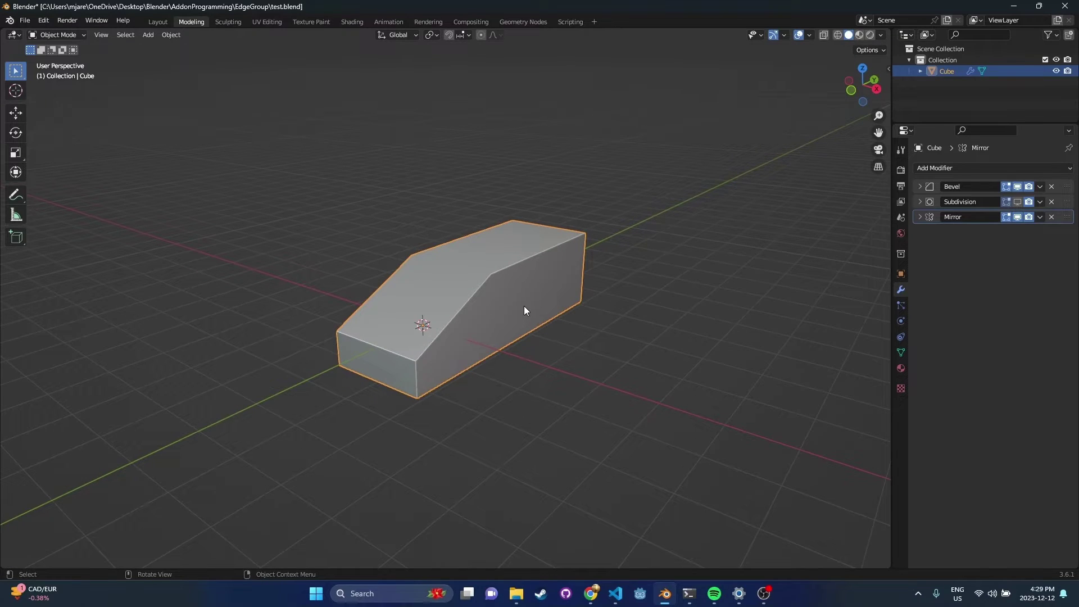
pyautogui.click(921, 186)
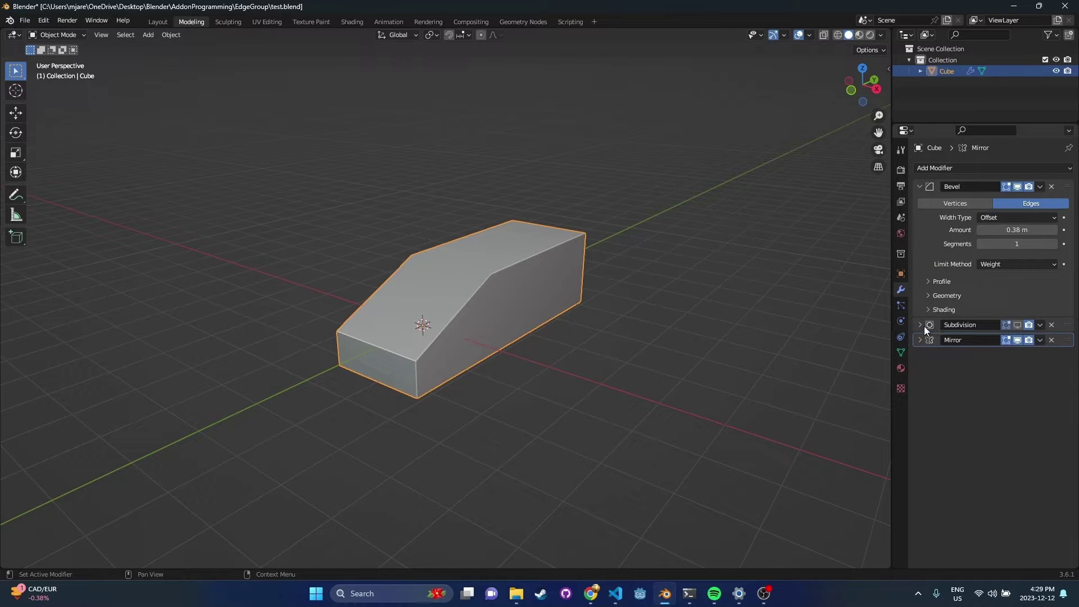
# Switch the cube to Edit Mode and open the viewport sidebar.
pyautogui.press('Tab')
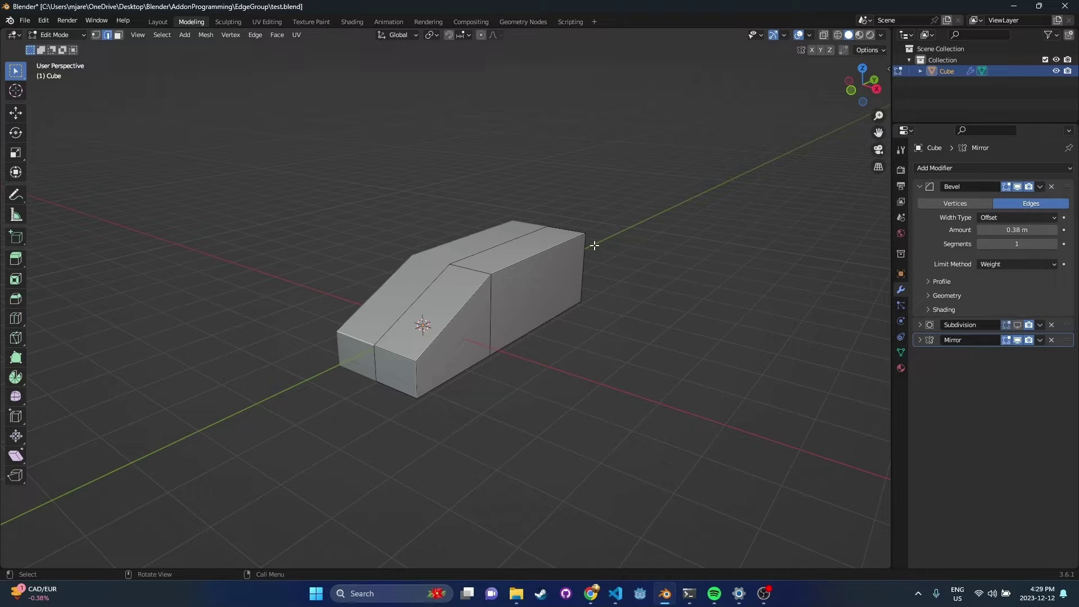
pyautogui.press('n')
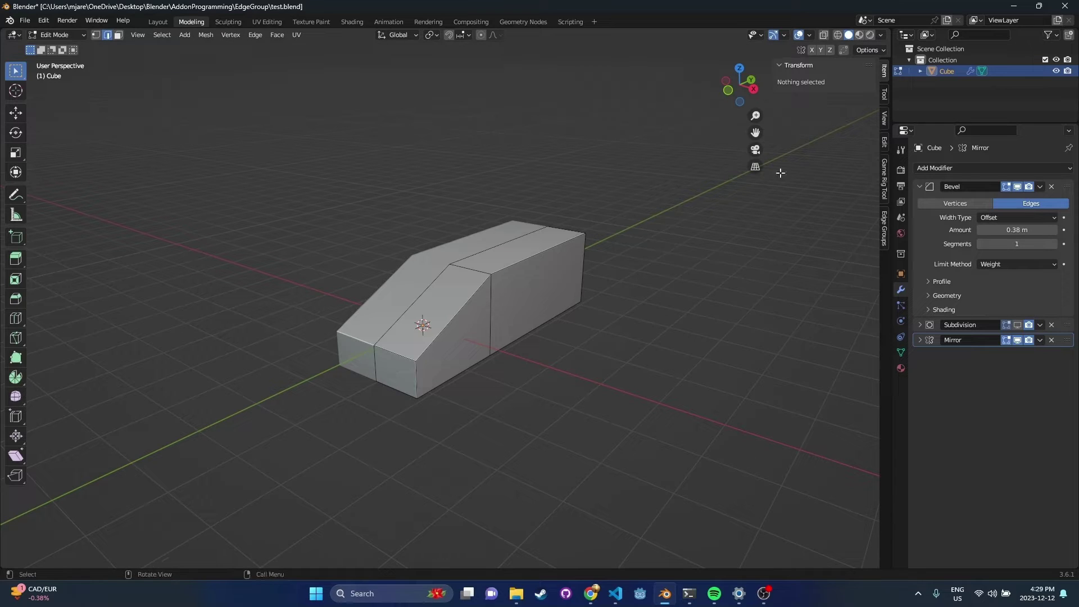
# Switch the sidebar to the Edge Groups add-on tab with the cube back in Edit Mode.
pyautogui.click(883, 234)
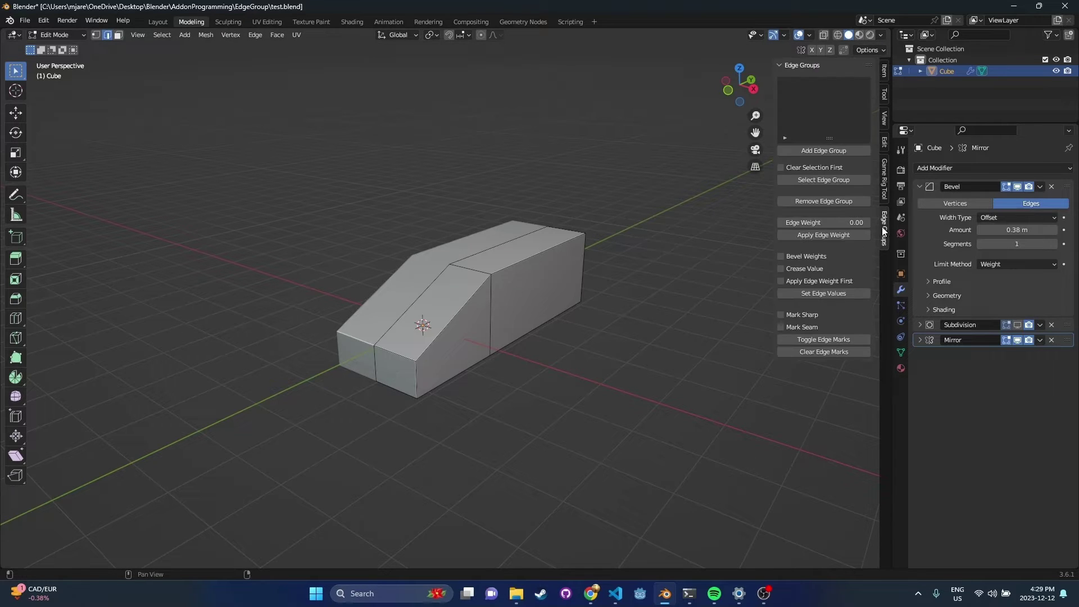
pyautogui.press('Tab')
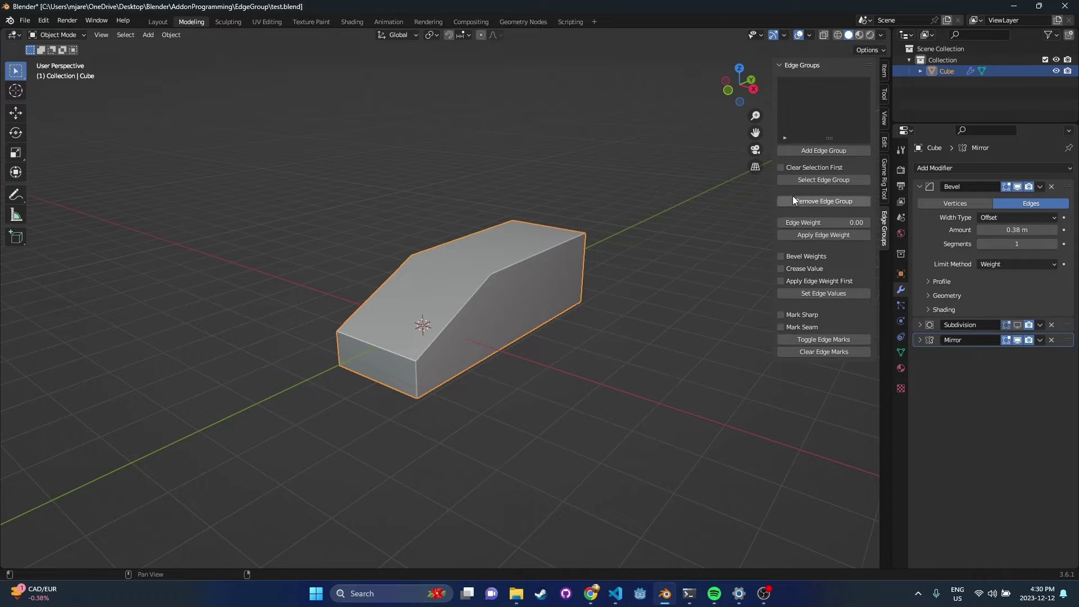
pyautogui.press('Tab')
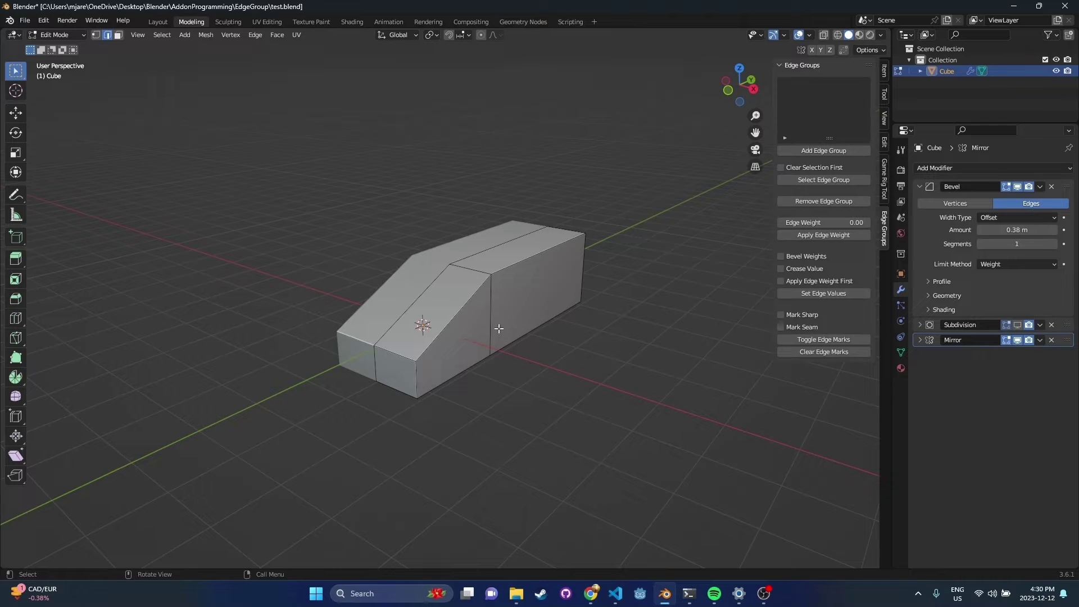
# Select the front vertical, sloped-side and top-right edges of the cube.
pyautogui.click(422, 373)
pyautogui.keyDown('shift'); pyautogui.click(483, 315); pyautogui.keyUp('shift')
pyautogui.keyDown('shift'); pyautogui.click(520, 270); pyautogui.keyUp('shift')
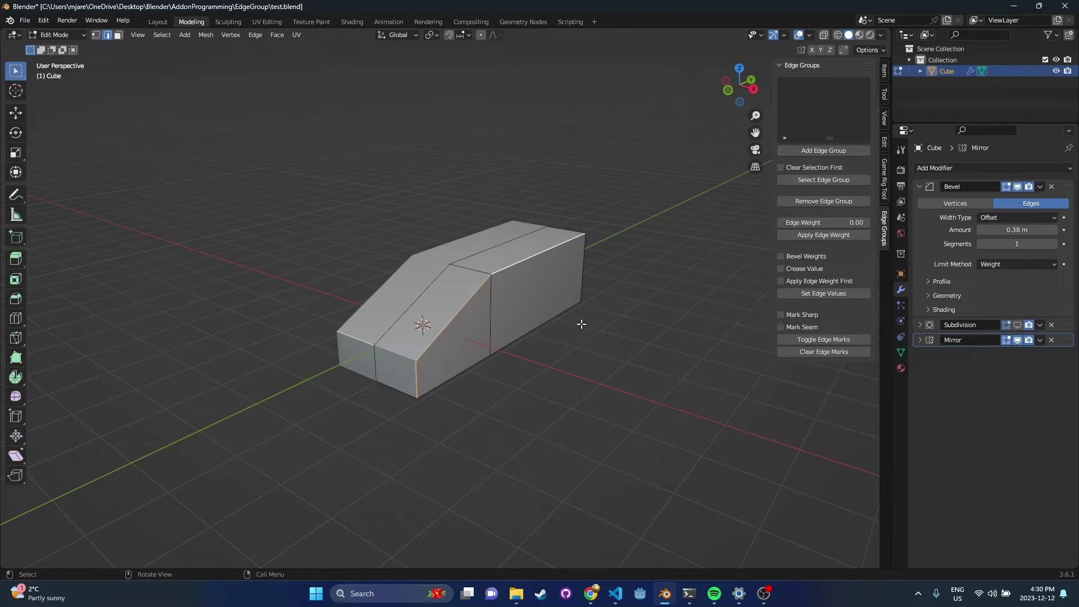
# Create a new edge group from the selected edges and name it BevelGroup.
pyautogui.click(838, 149)
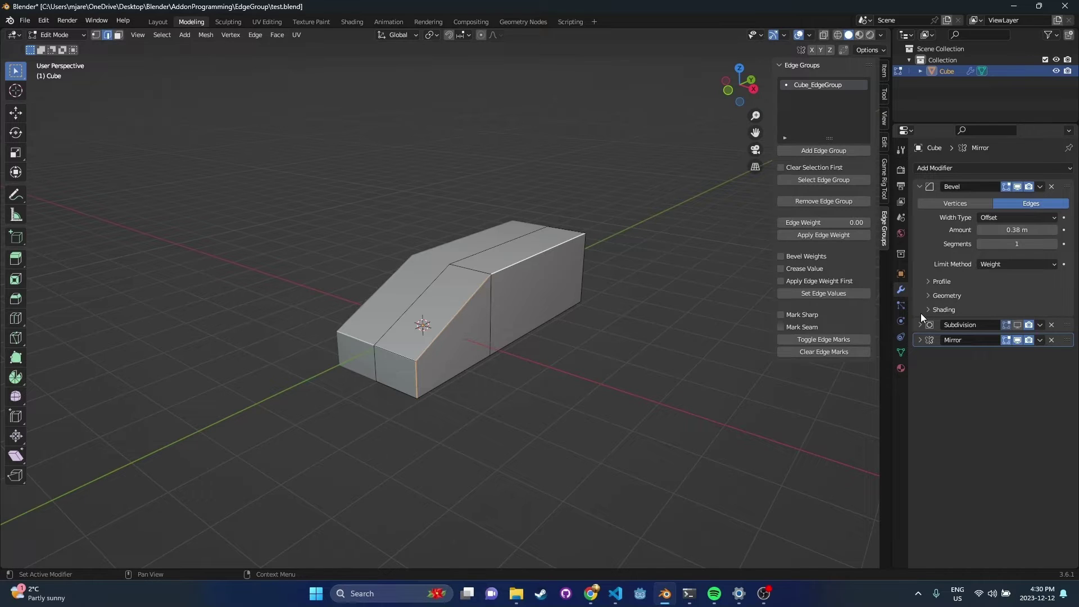
pyautogui.doubleClick(853, 84)
pyautogui.write('BevelGroup')
pyautogui.press('Return')
# Deselect all edges and set the add-on's Edge Weight to 1.00.
pyautogui.click(616, 189)
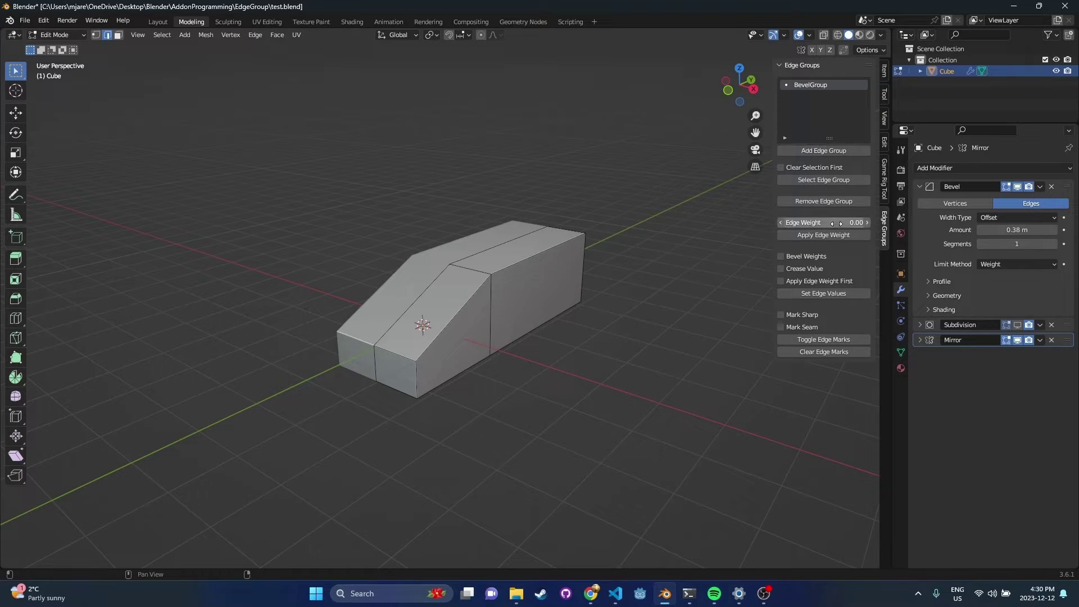
pyautogui.click(857, 223)
pyautogui.press('Return')
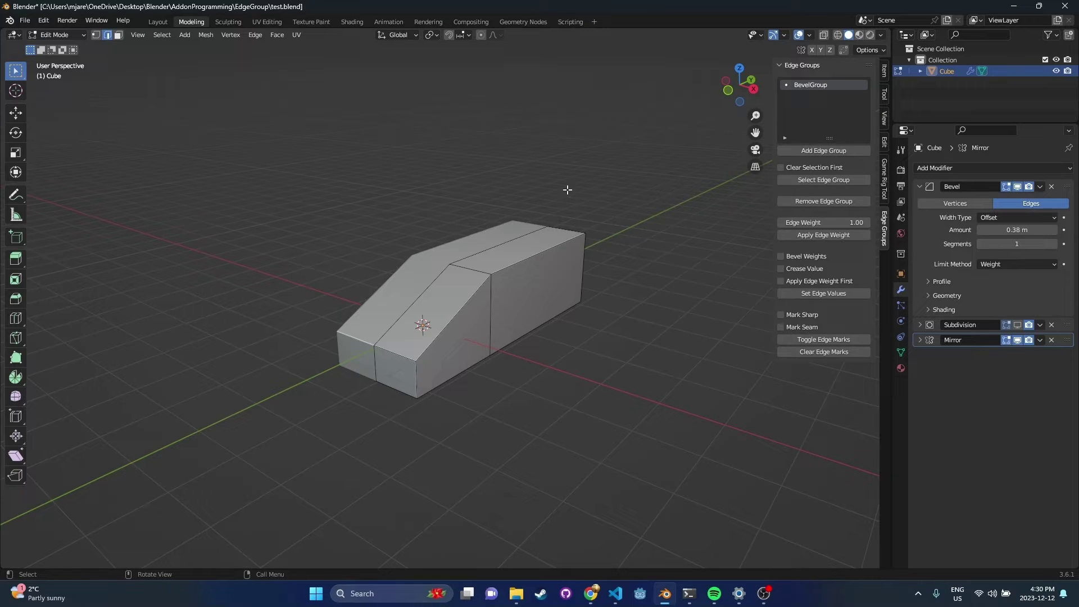
# Select the BevelGroup edges and write bevel weights to them.
pyautogui.click(842, 181)
pyautogui.click(815, 257)
pyautogui.click(826, 293)
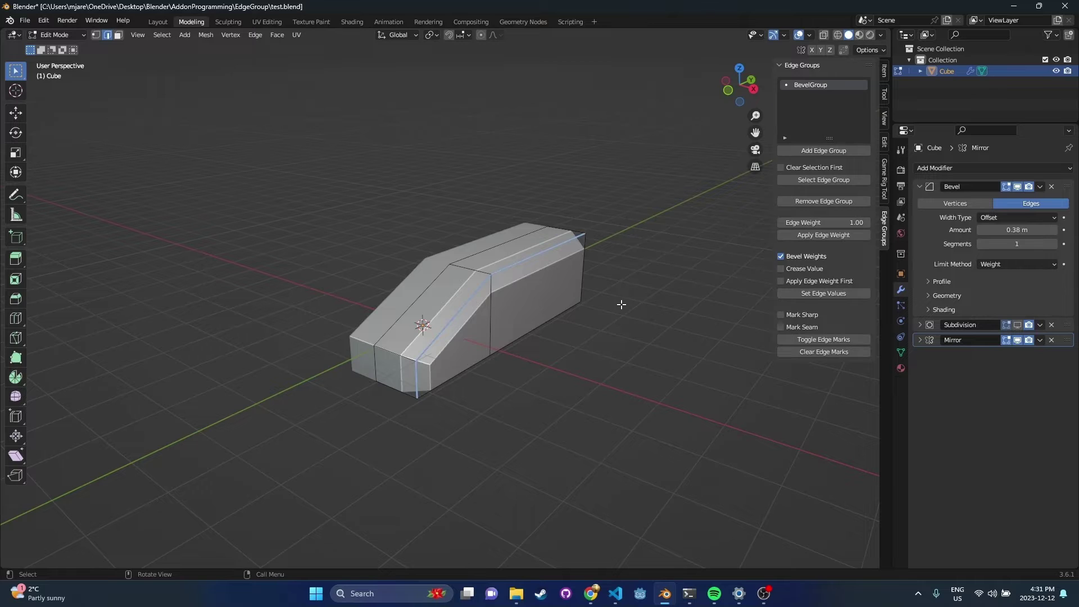
# Return to Object Mode and orbit to inspect the bevelled corners.
pyautogui.press('Tab')
pyautogui.moveTo(620, 284); pyautogui.dragTo(484, 247, button='middle')
pyautogui.moveTo(571, 266); pyautogui.dragTo(558, 283, button='middle')
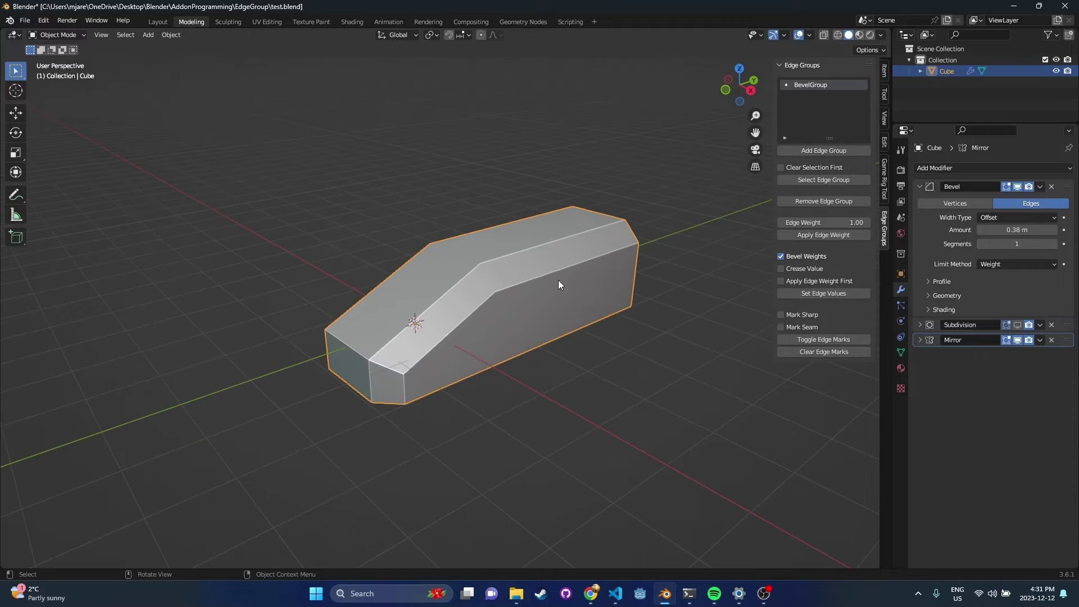
# Shade the cube flat, then deselect it and orbit the view.
pyautogui.rightClick(554, 252)
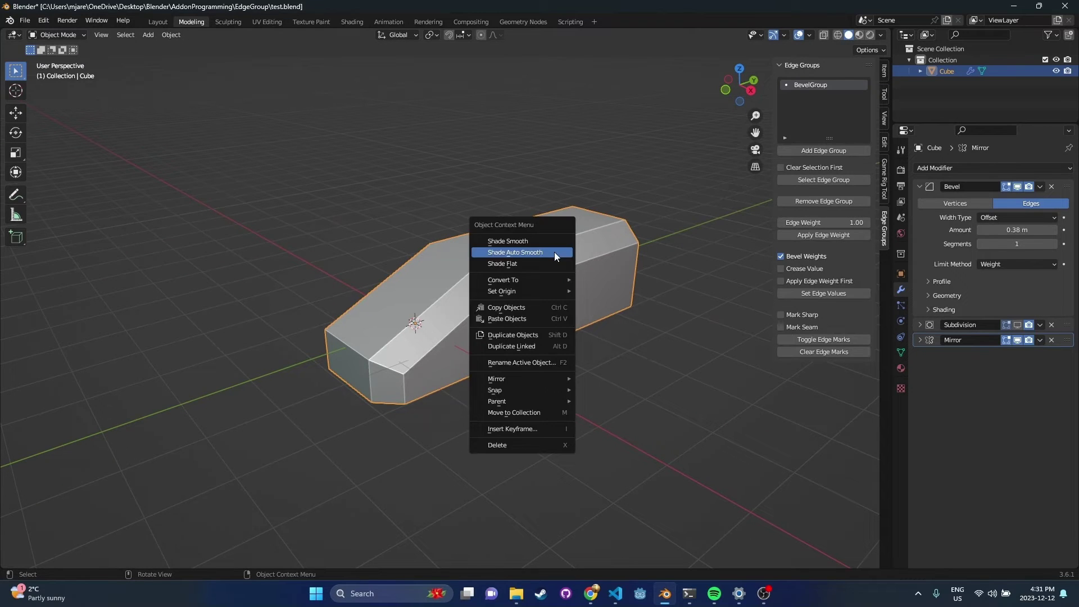
pyautogui.click(546, 264)
pyautogui.click(674, 194)
pyautogui.moveTo(673, 194); pyautogui.dragTo(512, 212, button='middle')
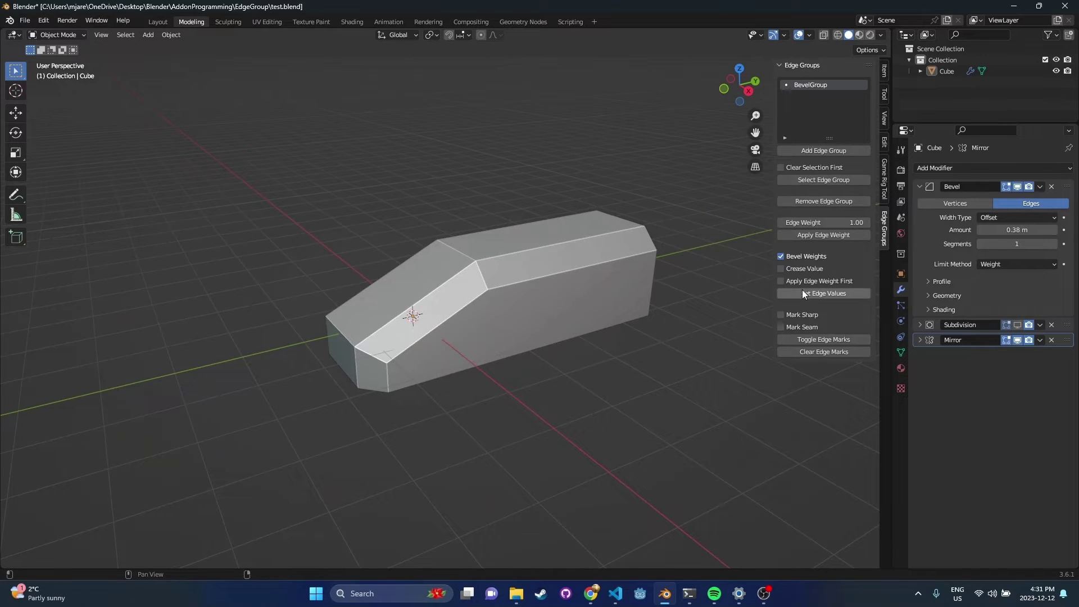
# Lower the Edge Weight value to 0.50.
pyautogui.click(844, 223)
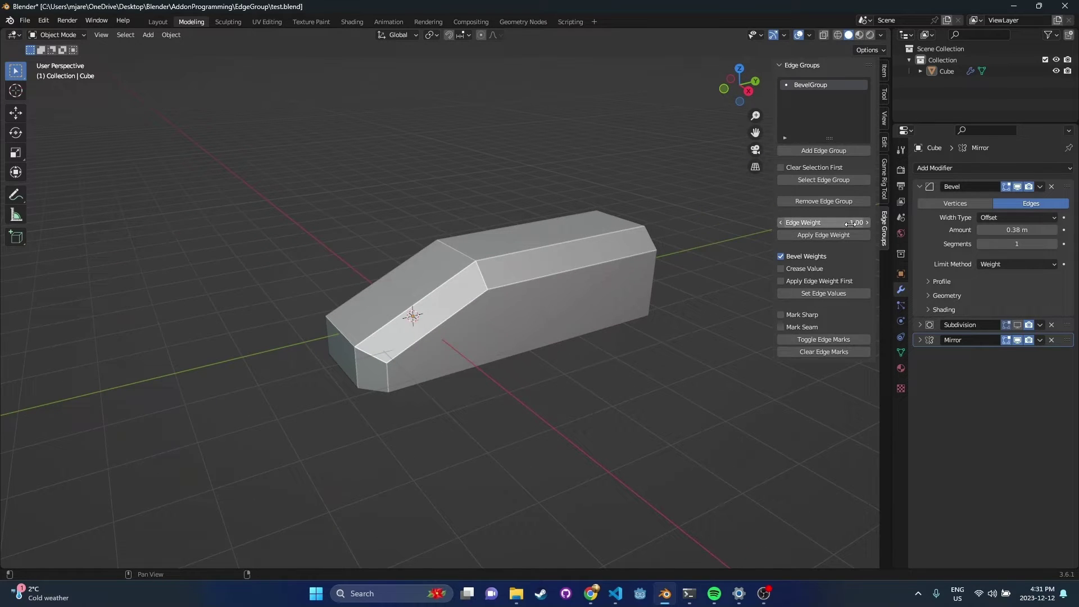
pyautogui.write('0.5')
pyautogui.press('Return')
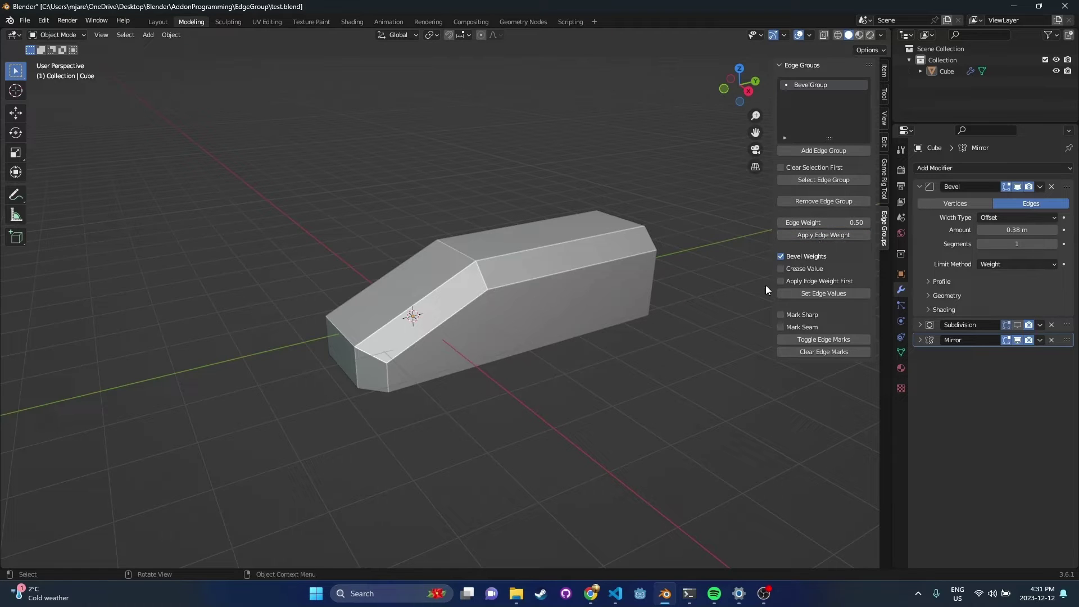
pyautogui.moveTo(562, 307)
pyautogui.mouseDown(button='middle')
pyautogui.moveTo(430, 312)
pyautogui.moveTo(491, 309)
pyautogui.moveTo(438, 302)
pyautogui.moveTo(480, 296)
pyautogui.moveTo(521, 299)
pyautogui.moveTo(431, 298)
pyautogui.moveTo(565, 321)
pyautogui.mouseUp(button='middle')
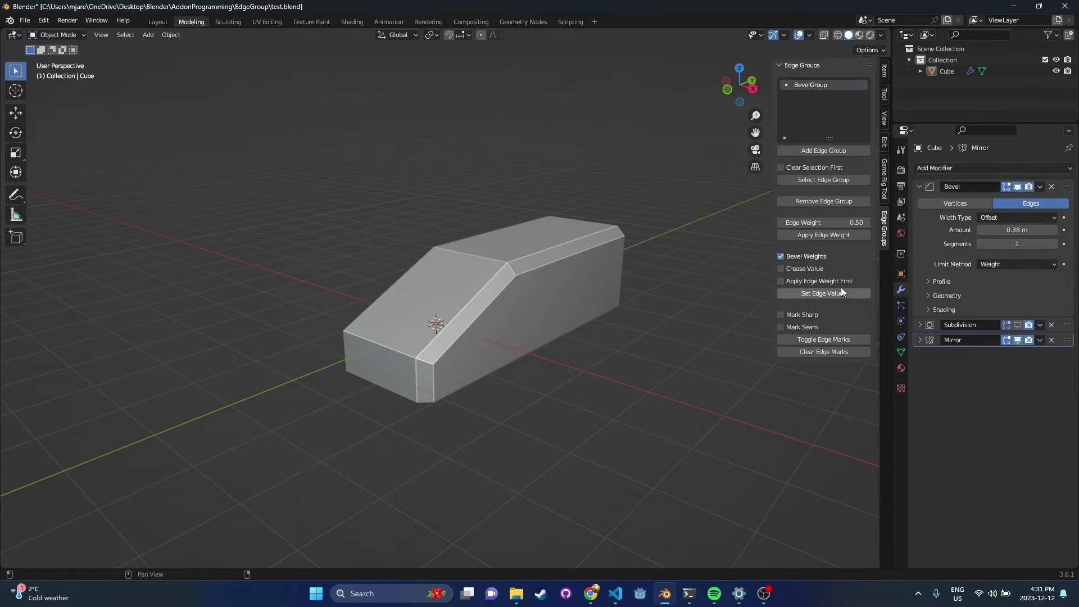
# Set Edge Weight back to 1 and reapply it to the BevelGroup edges.
pyautogui.click(828, 223)
pyautogui.write('1')
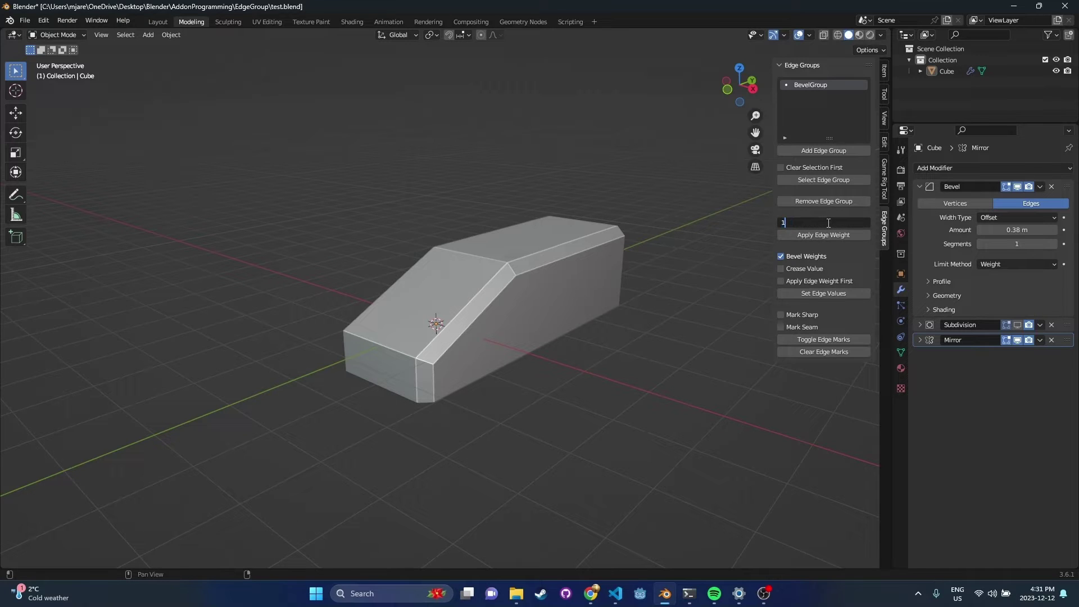
pyautogui.press('Return')
pyautogui.click(821, 294)
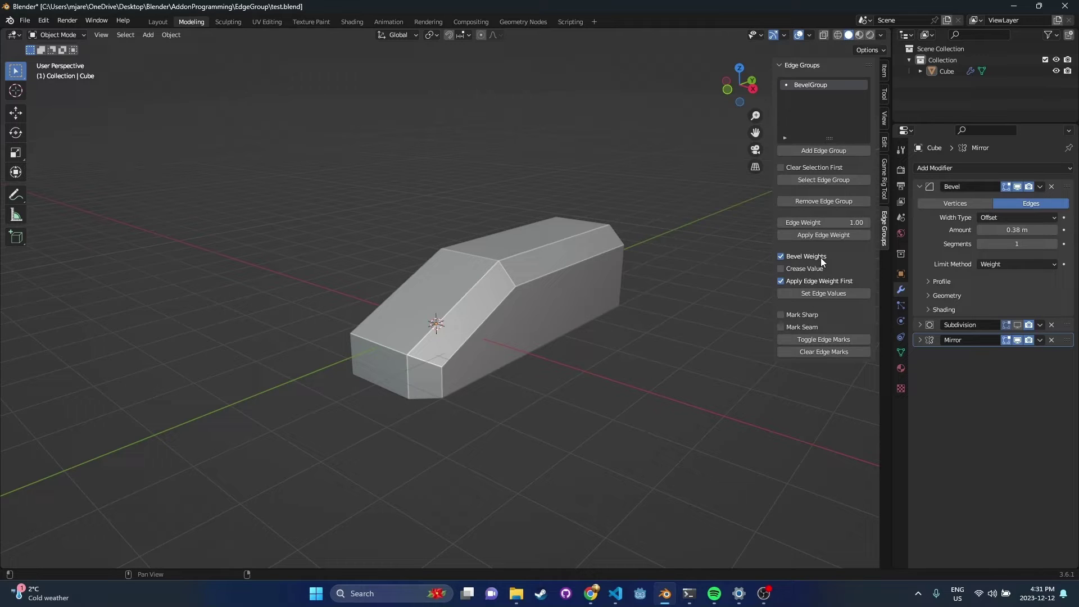
# Select the cube and expand the Subdivision modifier's settings.
pyautogui.moveTo(610, 358); pyautogui.dragTo(591, 342, button='middle')
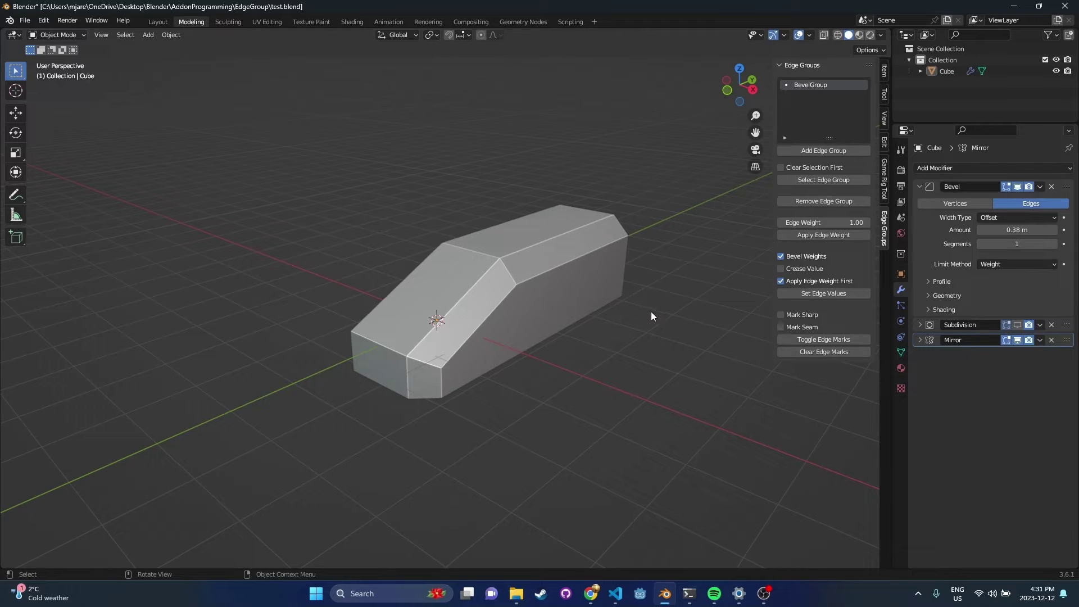
pyautogui.click(555, 285)
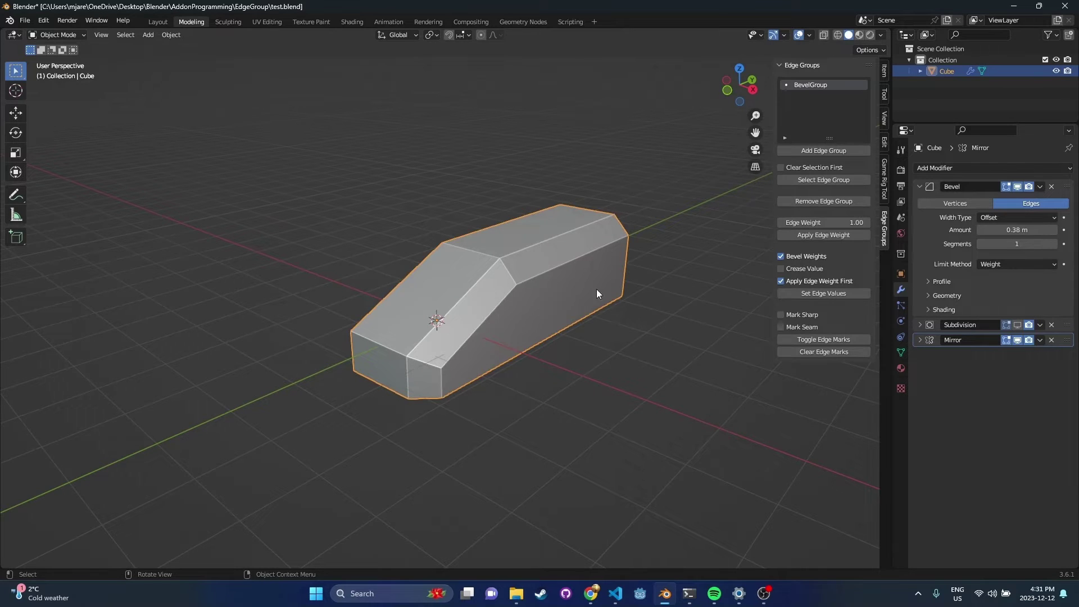
pyautogui.click(920, 325)
# Enable Subdivision in the viewport, shade the cube smooth, and re-enter Edit Mode selecting a cage edge.
pyautogui.click(1018, 325)
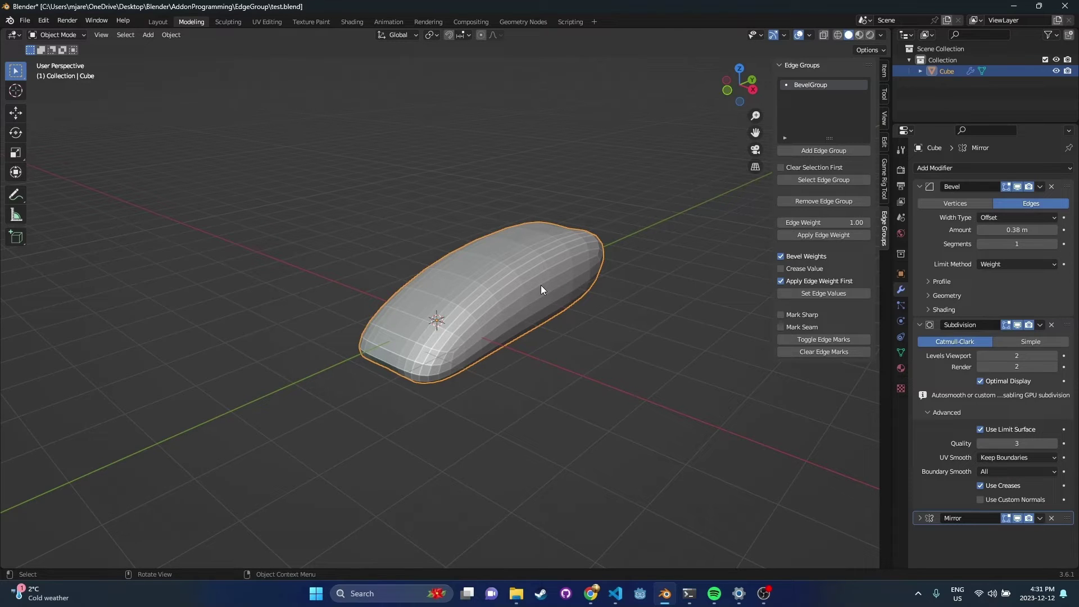
pyautogui.moveTo(535, 281); pyautogui.dragTo(568, 334, button='middle')
pyautogui.rightClick(517, 284)
pyautogui.click(485, 274)
pyautogui.press('Tab')
pyautogui.click(568, 334)
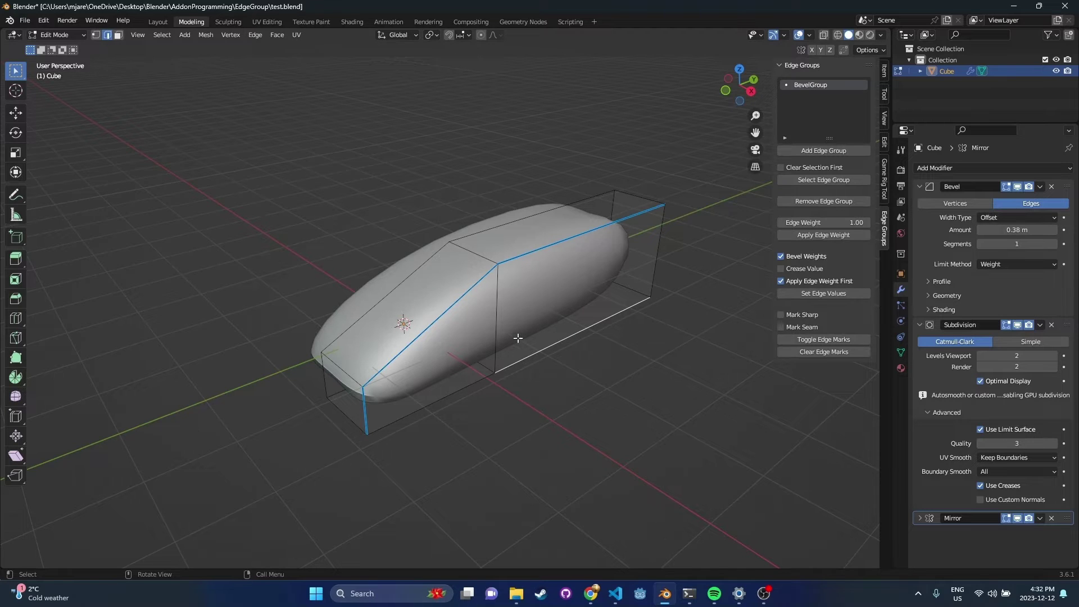
# Select the upper, middle vertical, top-right and right vertical cage edges.
pyautogui.moveTo(559, 297); pyautogui.dragTo(500, 271, button='middle')
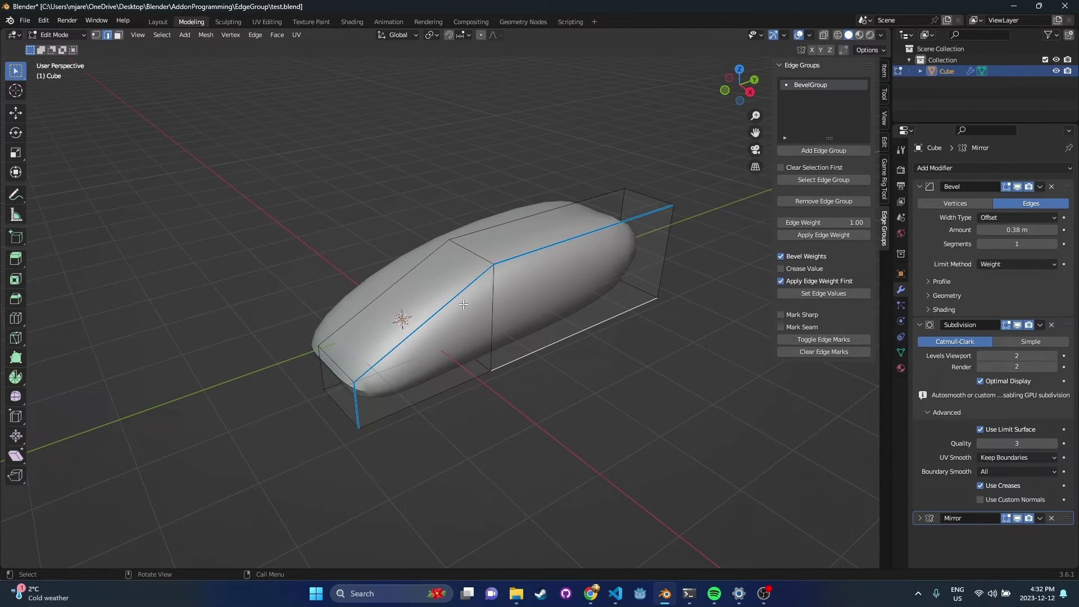
pyautogui.click(476, 253)
pyautogui.keyDown('shift'); pyautogui.click(502, 277); pyautogui.keyUp('shift')
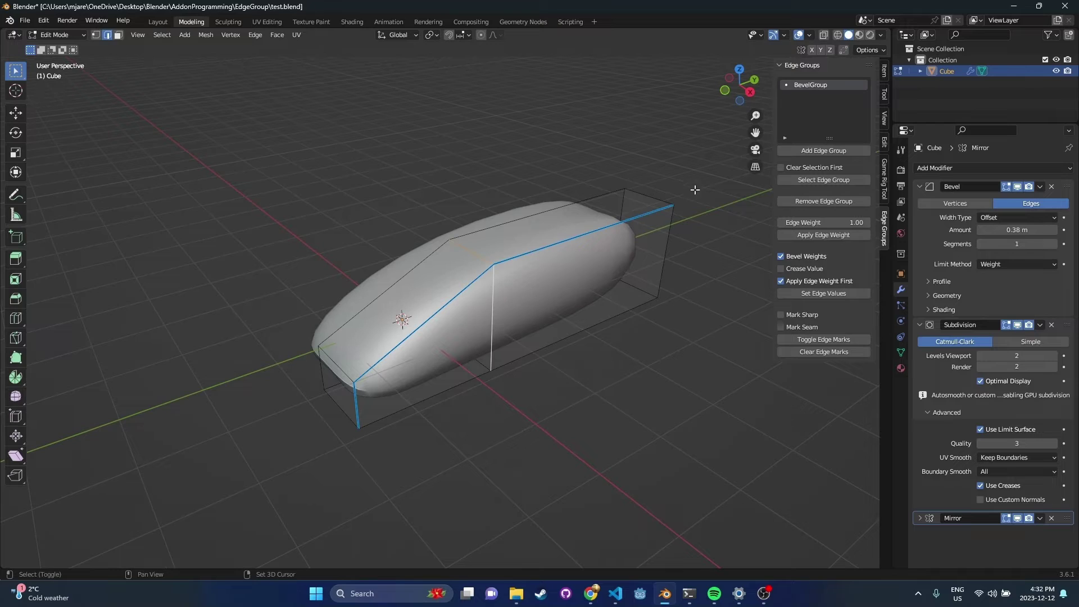
pyautogui.keyDown('shift'); pyautogui.click(647, 192); pyautogui.keyUp('shift')
pyautogui.keyDown('shift'); pyautogui.click(672, 238); pyautogui.keyUp('shift')
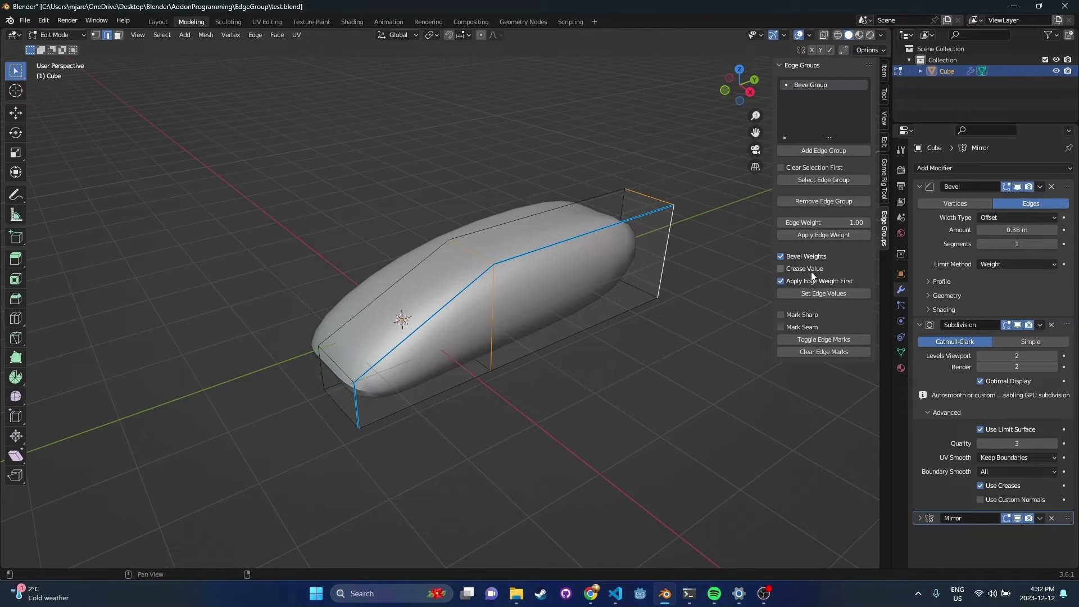
# Add a new edge group from them named CreaseGroup.
pyautogui.click(822, 152)
pyautogui.doubleClick(845, 95)
pyautogui.write('CreaseGroup')
pyautogui.press('Return')
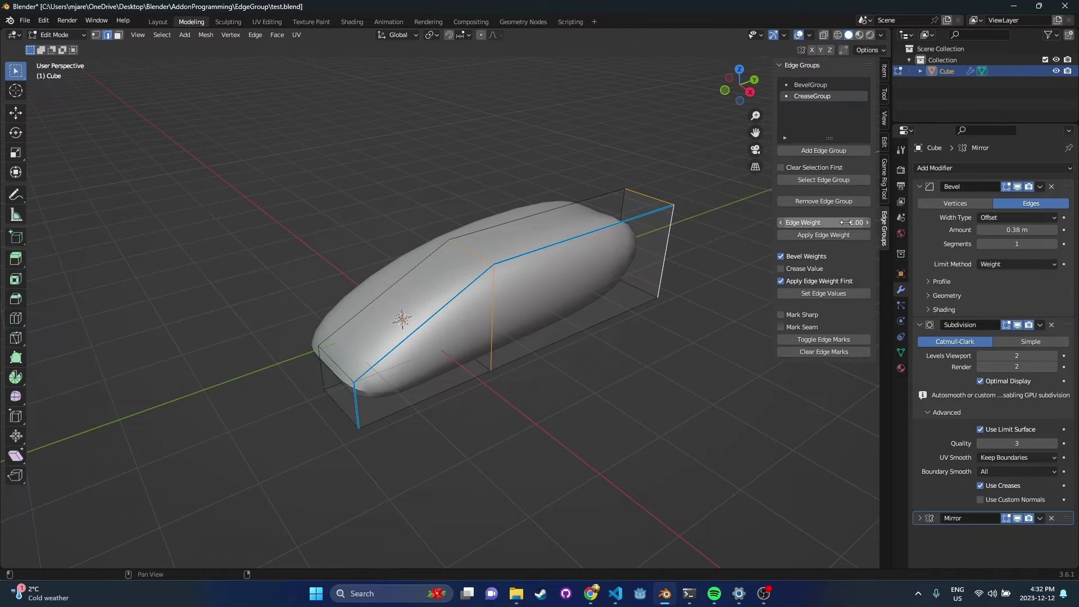
# Apply crease values to the CreaseGroup edges and view the result in Object Mode.
pyautogui.click(809, 269)
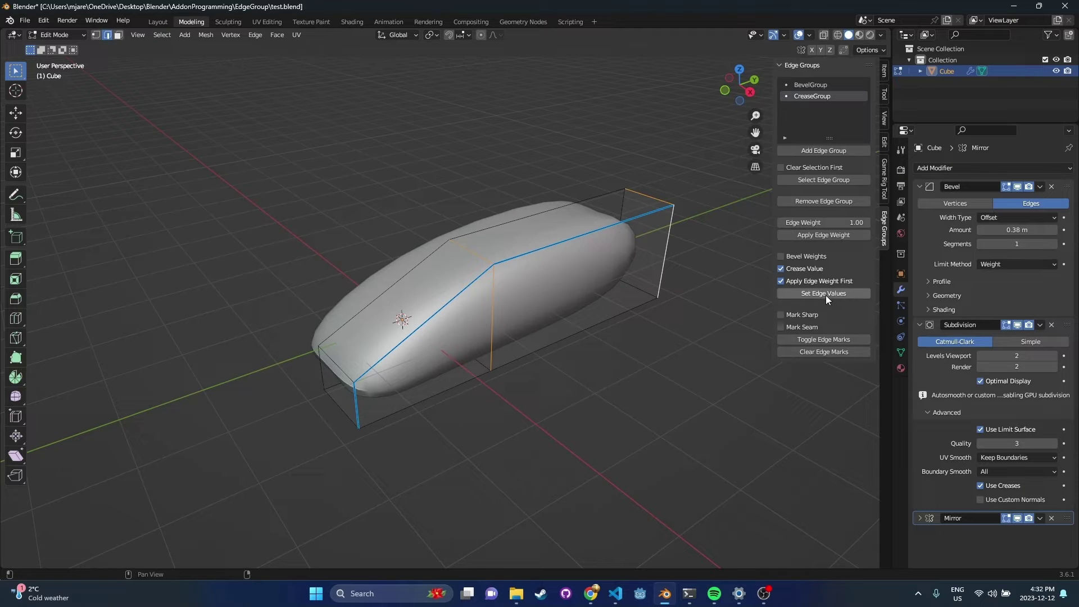
pyautogui.click(825, 293)
pyautogui.press('Tab')
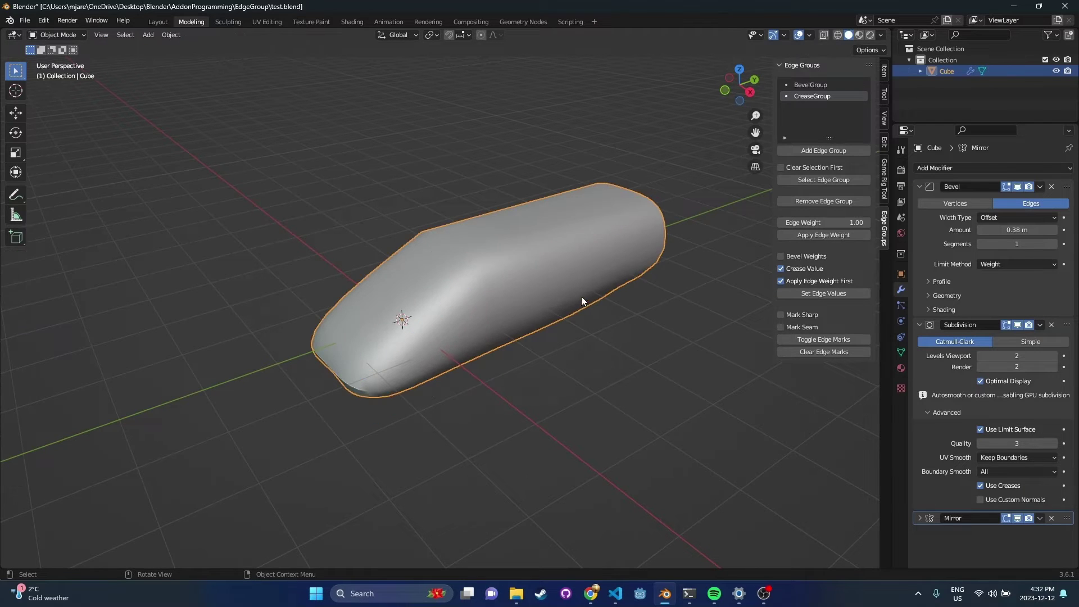
pyautogui.keyDown('shift'); pyautogui.moveTo(503, 315); pyautogui.dragTo(562, 334, button='middle'); pyautogui.keyUp('shift')
pyautogui.moveTo(599, 314); pyautogui.dragTo(394, 326, button='middle')
# Reapply the crease at a softened Edge Weight of 0.75 and inspect the car body.
pyautogui.click(838, 223)
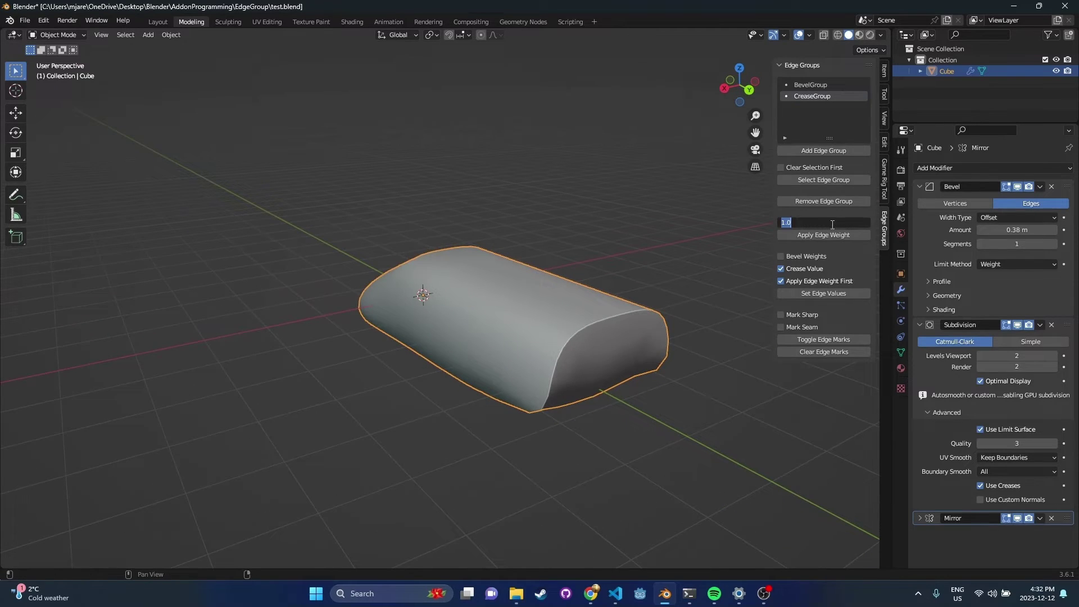
pyautogui.write('0.75')
pyautogui.press('Return')
pyautogui.click(825, 295)
pyautogui.moveTo(502, 347); pyautogui.dragTo(455, 359, button='middle')
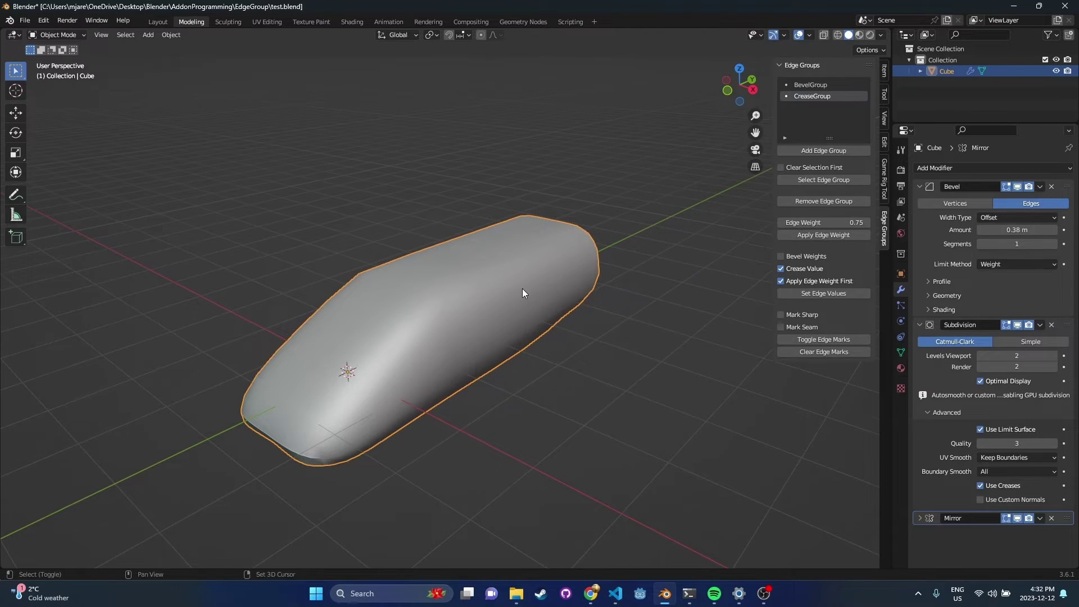
pyautogui.keyDown('shift'); pyautogui.moveTo(521, 289); pyautogui.dragTo(524, 303, button='middle'); pyautogui.keyUp('shift')
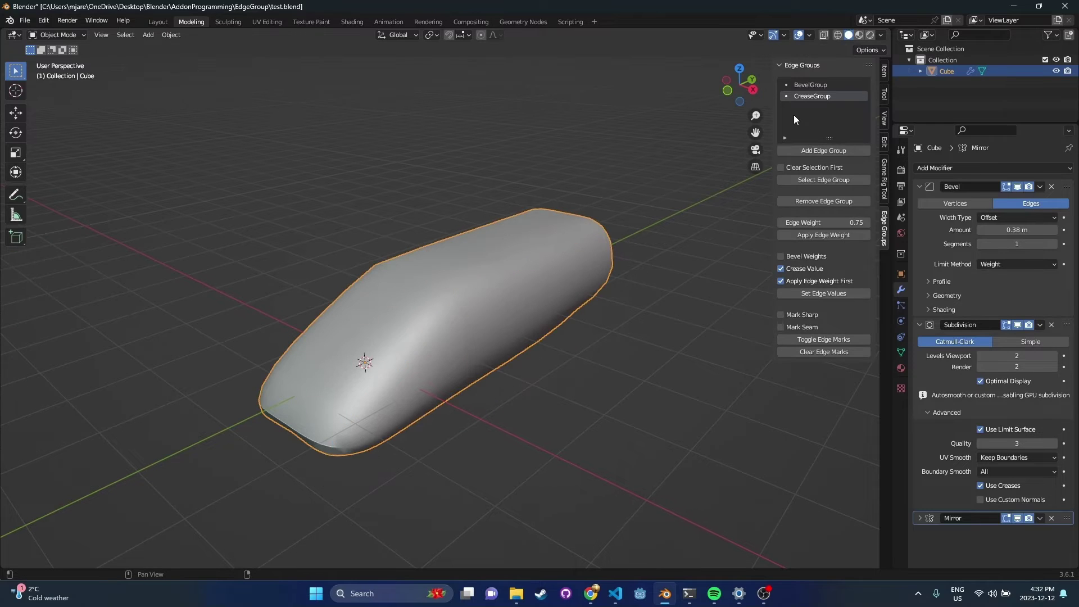
# Apply full crease (edge weight 1) to the BevelGroup edges and inspect the creased body.
pyautogui.click(810, 85)
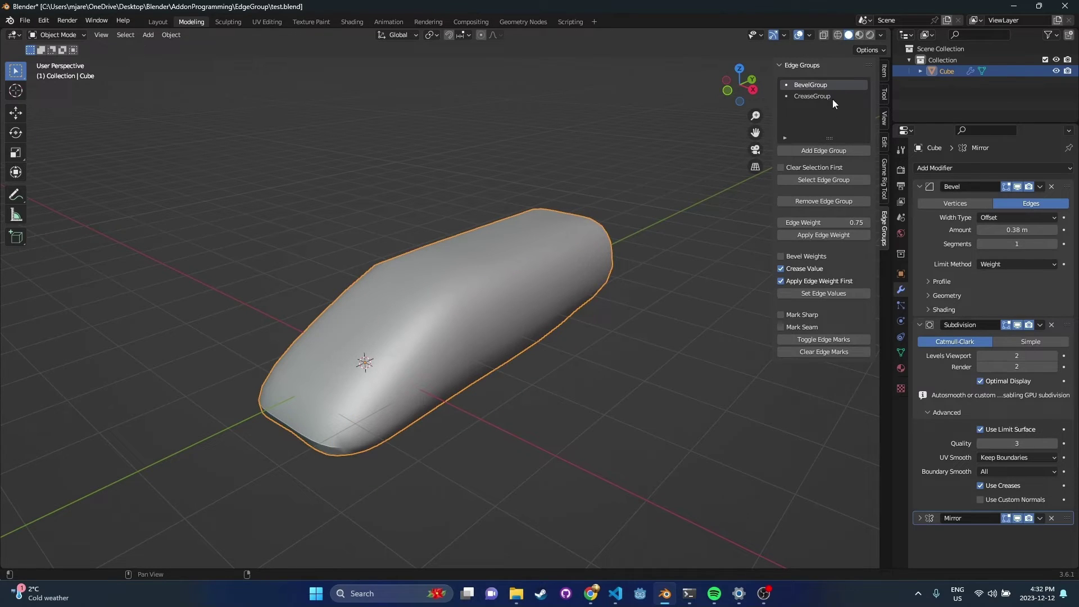
pyautogui.click(825, 222)
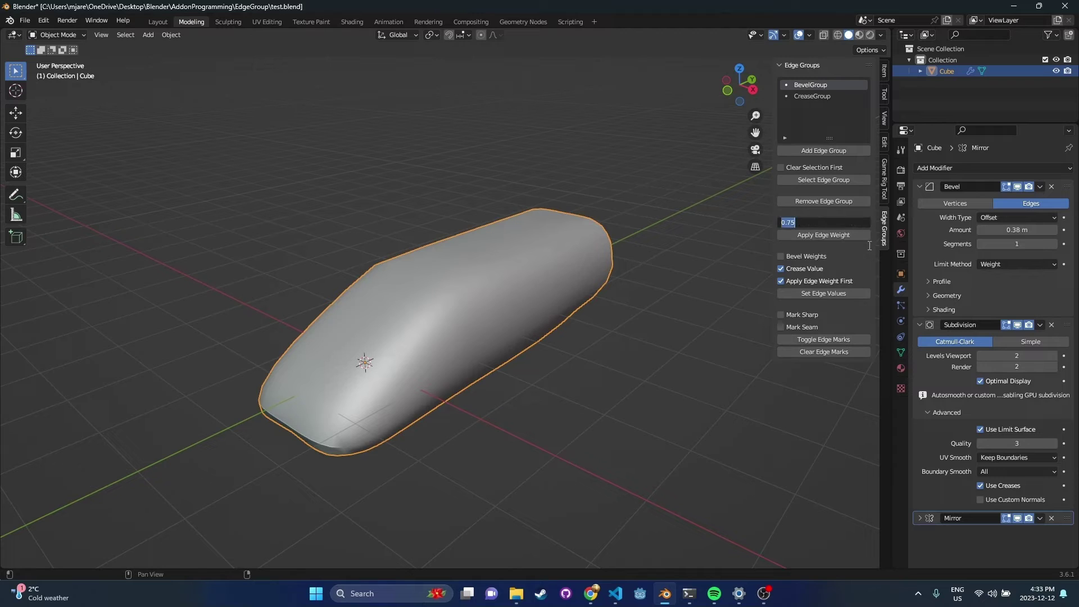
pyautogui.write('1')
pyautogui.press('Return')
pyautogui.click(833, 294)
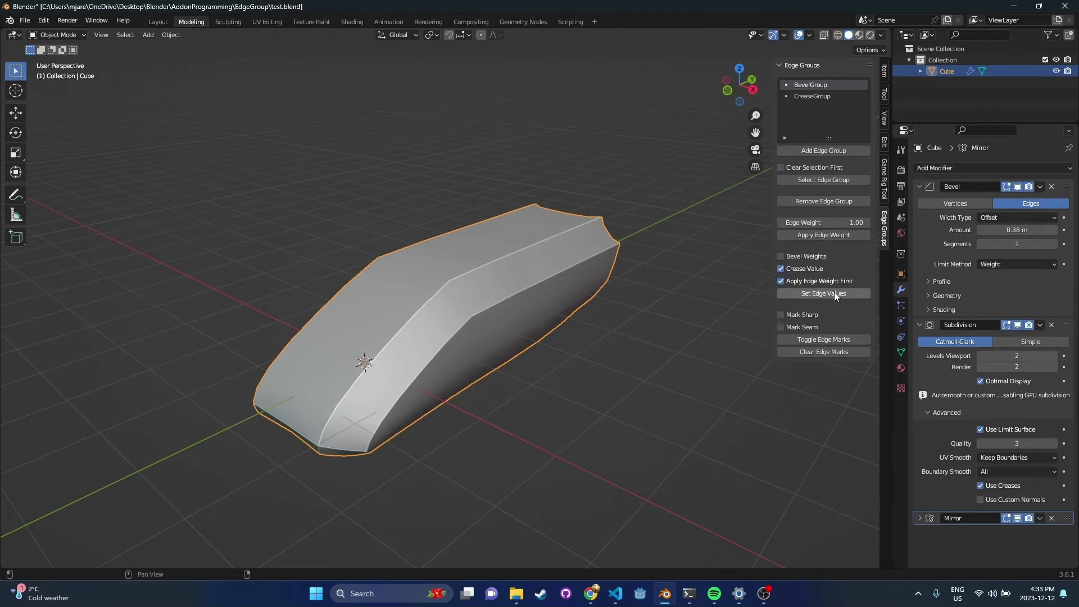
pyautogui.moveTo(440, 351); pyautogui.dragTo(498, 348, button='middle')
pyautogui.press('Tab')
pyautogui.press('Tab')
pyautogui.moveTo(550, 286); pyautogui.dragTo(511, 274, button='middle')
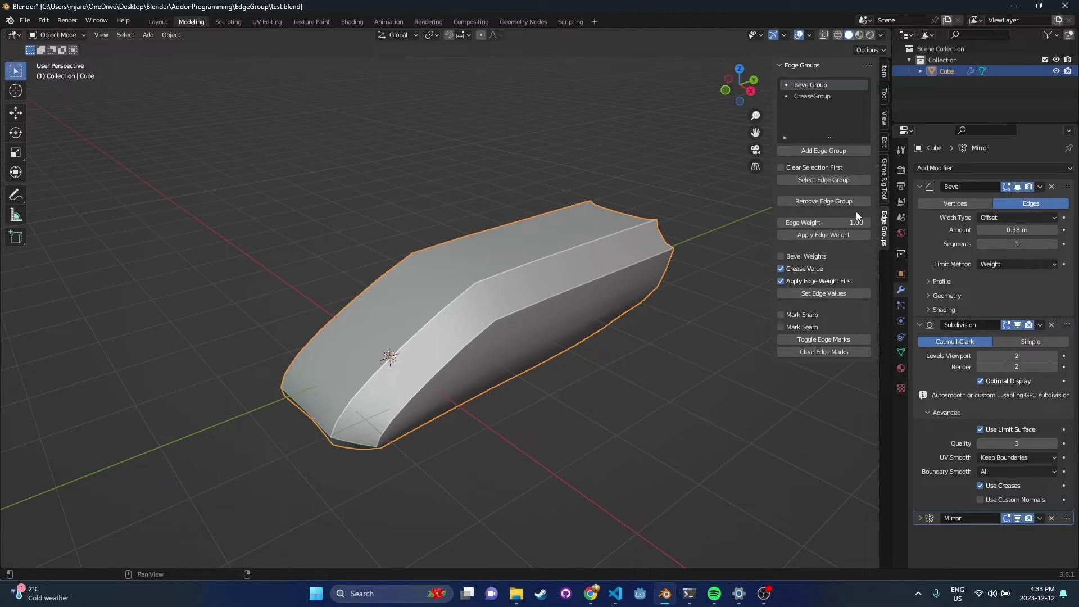
# Reset the BevelGroup edge weight to 0 so the body becomes smooth again.
pyautogui.press('BackSpace')
pyautogui.click(852, 293)
pyautogui.moveTo(521, 307)
pyautogui.mouseDown(button='middle')
pyautogui.moveTo(444, 301)
pyautogui.moveTo(518, 306)
pyautogui.mouseUp(button='middle')
pyautogui.press('Tab')
pyautogui.click(615, 401)
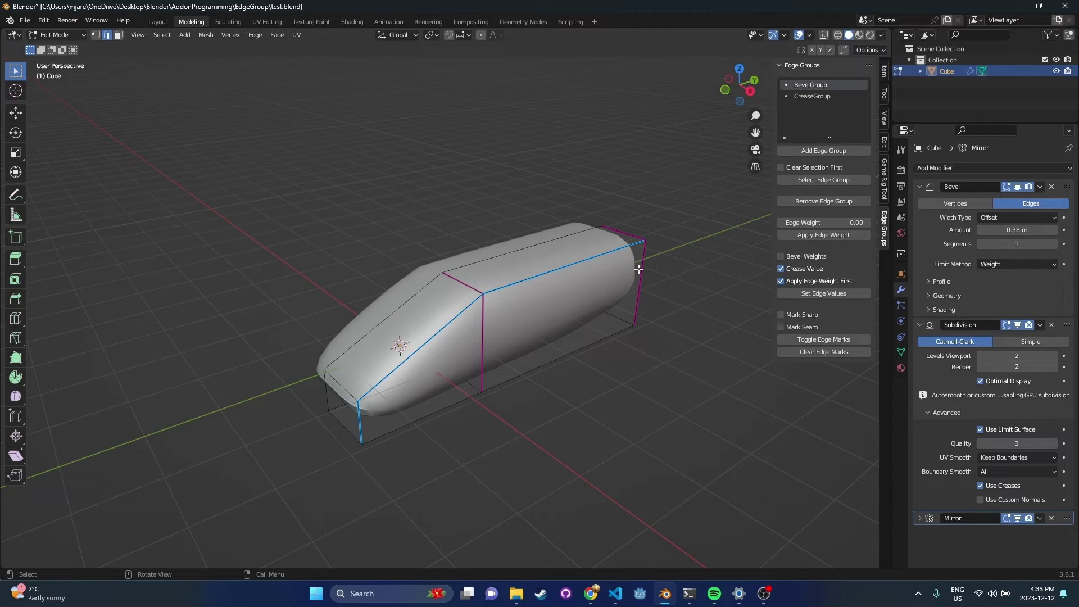
# Select the CreaseGroup edges and apply a crease weight of 1.00 to them.
pyautogui.click(807, 97)
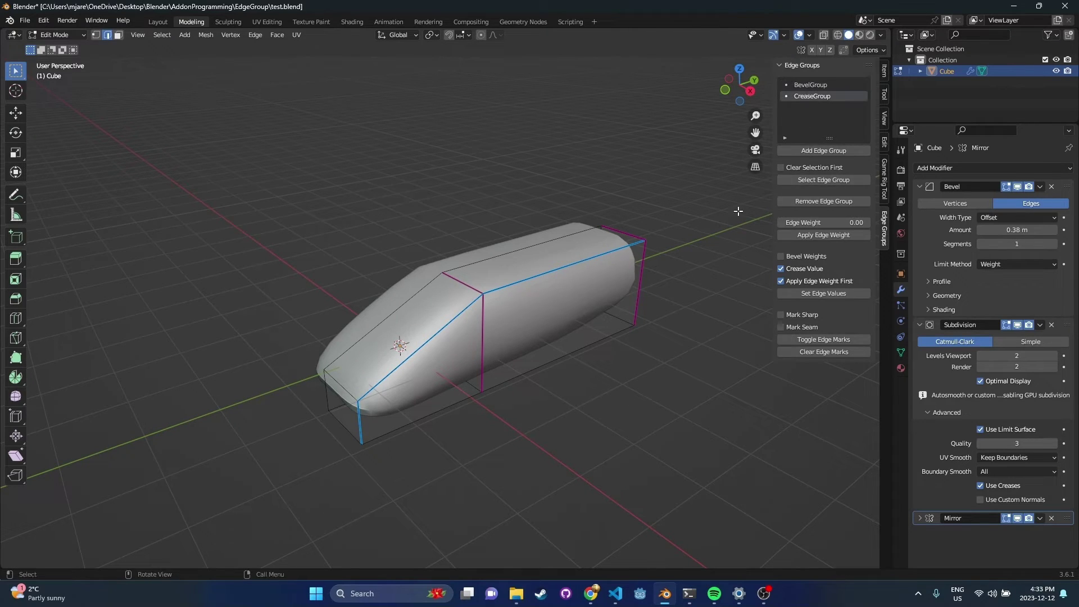
pyautogui.click(821, 181)
pyautogui.moveTo(828, 224); pyautogui.dragTo(860, 224)
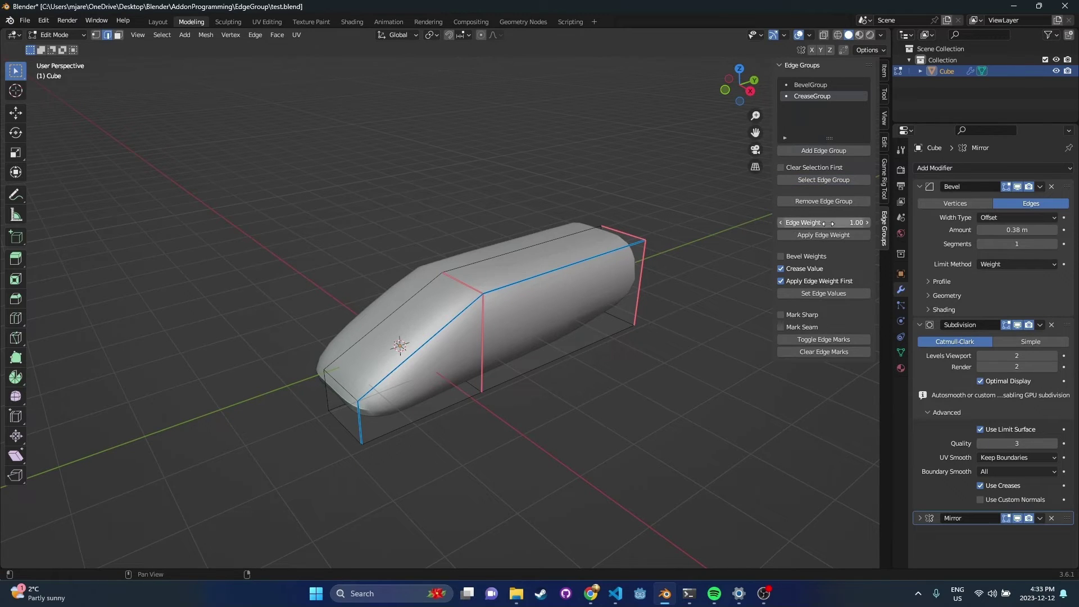
pyautogui.click(801, 294)
# Inspect the creased car in Object and Edit Mode, adding the top edge to the selection.
pyautogui.press('Tab')
pyautogui.moveTo(668, 386); pyautogui.dragTo(555, 322, button='middle')
pyautogui.press('Tab')
pyautogui.moveTo(594, 404); pyautogui.dragTo(458, 369, button='middle')
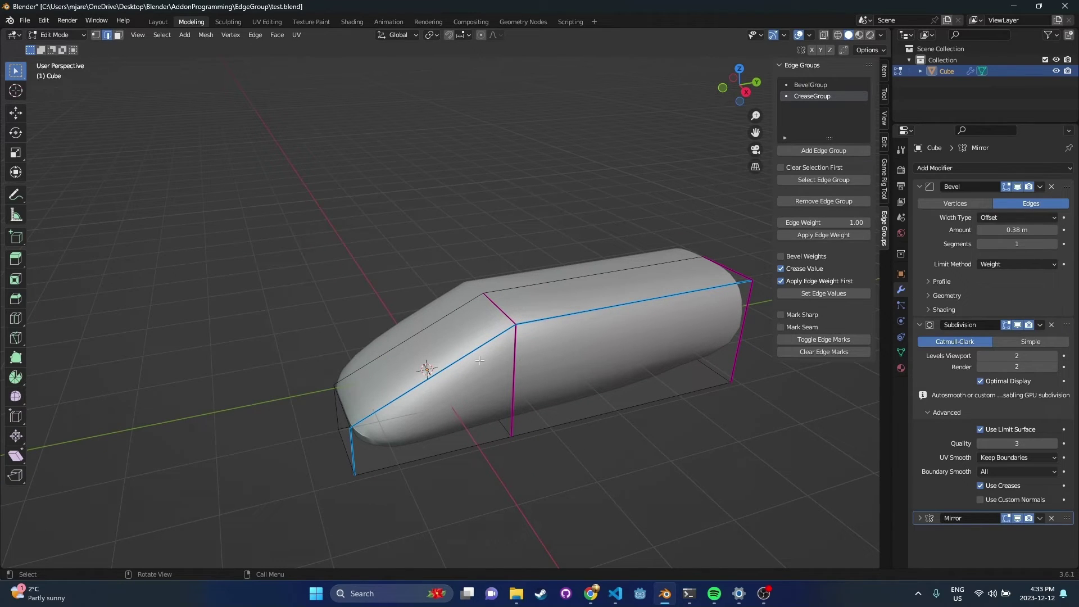
pyautogui.keyDown('shift'); pyautogui.click(585, 313); pyautogui.keyUp('shift')
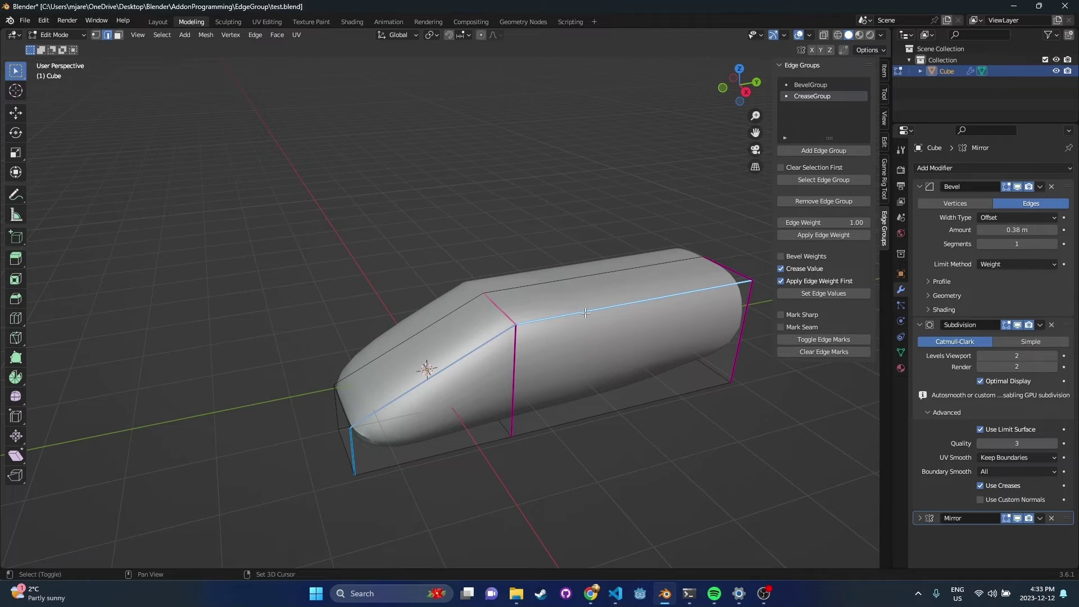
pyautogui.moveTo(586, 313); pyautogui.dragTo(637, 293, button='middle')
pyautogui.moveTo(386, 350); pyautogui.dragTo(444, 337, button='middle')
# Add an edge group named SharpsGroup and mark its edges sharp to check the faceted shading.
pyautogui.click(853, 155)
pyautogui.doubleClick(835, 109)
pyautogui.write('SharpsGroup')
pyautogui.press('Return')
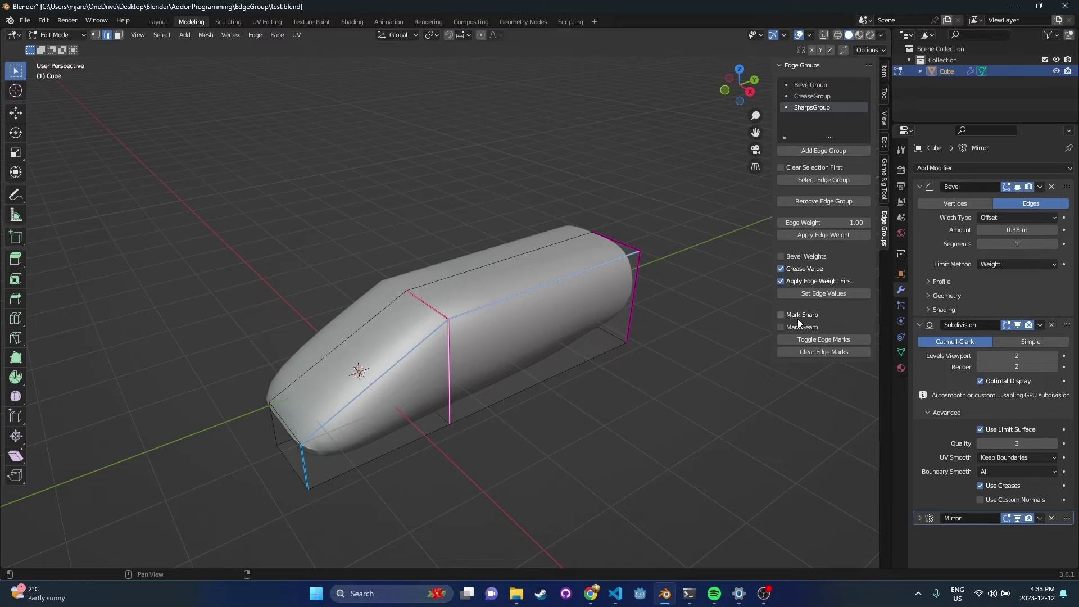
pyautogui.click(824, 338)
pyautogui.press('Tab')
pyautogui.moveTo(447, 376); pyautogui.dragTo(555, 307, button='middle')
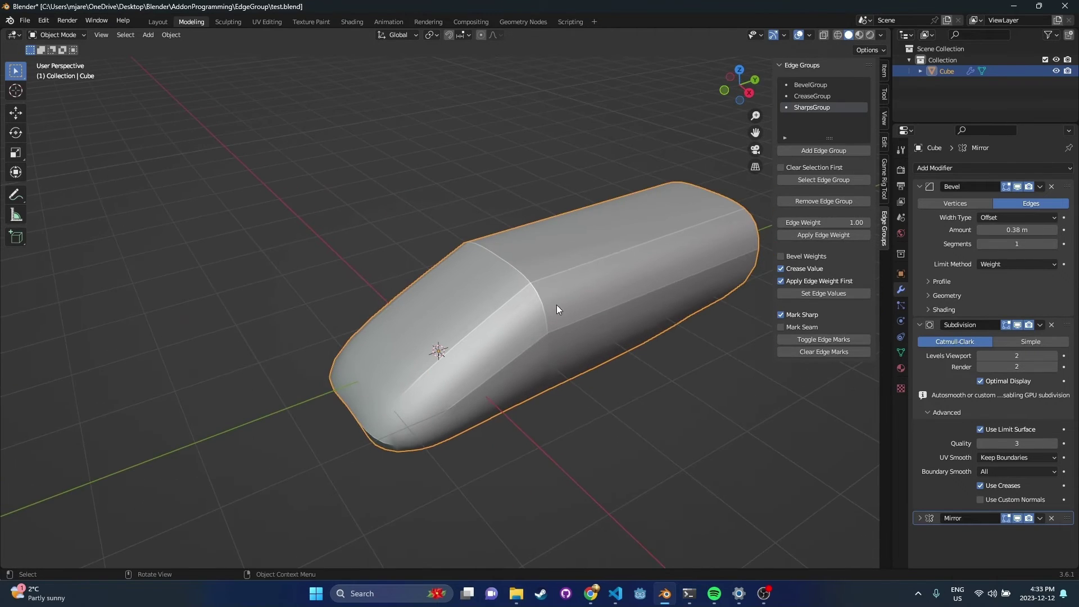
pyautogui.moveTo(650, 254); pyautogui.dragTo(540, 376, button='middle')
pyautogui.press('Tab')
# Select the four front-face cage edges on the car's nose.
pyautogui.click(520, 410)
pyautogui.click(615, 411)
pyautogui.moveTo(571, 412); pyautogui.dragTo(514, 393, button='middle')
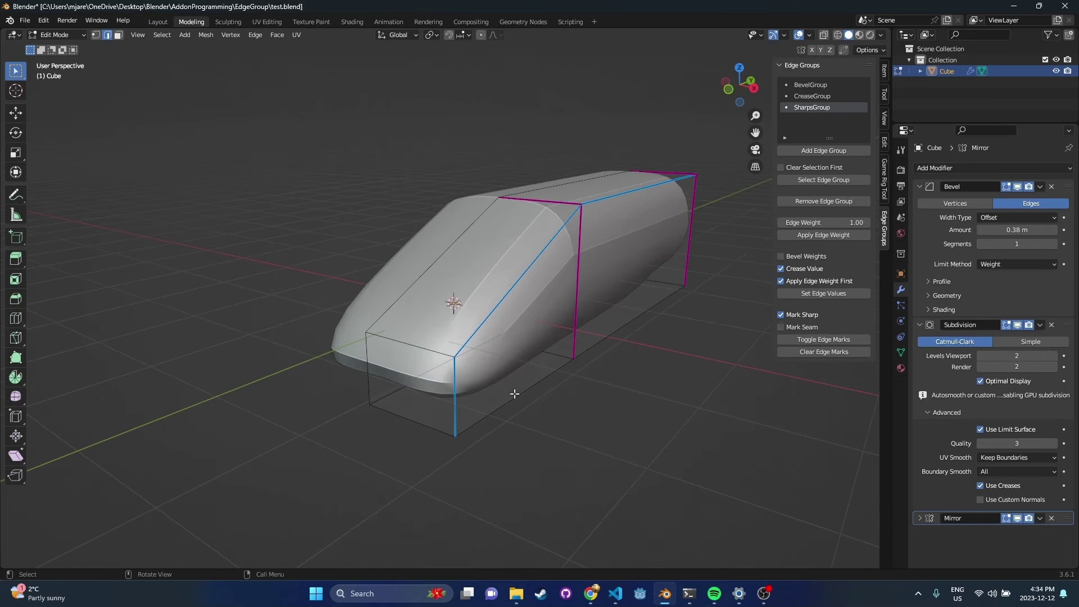
pyautogui.click(366, 362)
pyautogui.keyDown('shift'); pyautogui.click(373, 390); pyautogui.keyUp('shift')
pyautogui.keyDown('shift'); pyautogui.click(425, 425); pyautogui.keyUp('shift')
pyautogui.keyDown('shift'); pyautogui.click(441, 378); pyautogui.keyUp('shift')
pyautogui.moveTo(440, 379); pyautogui.dragTo(520, 347, button='middle')
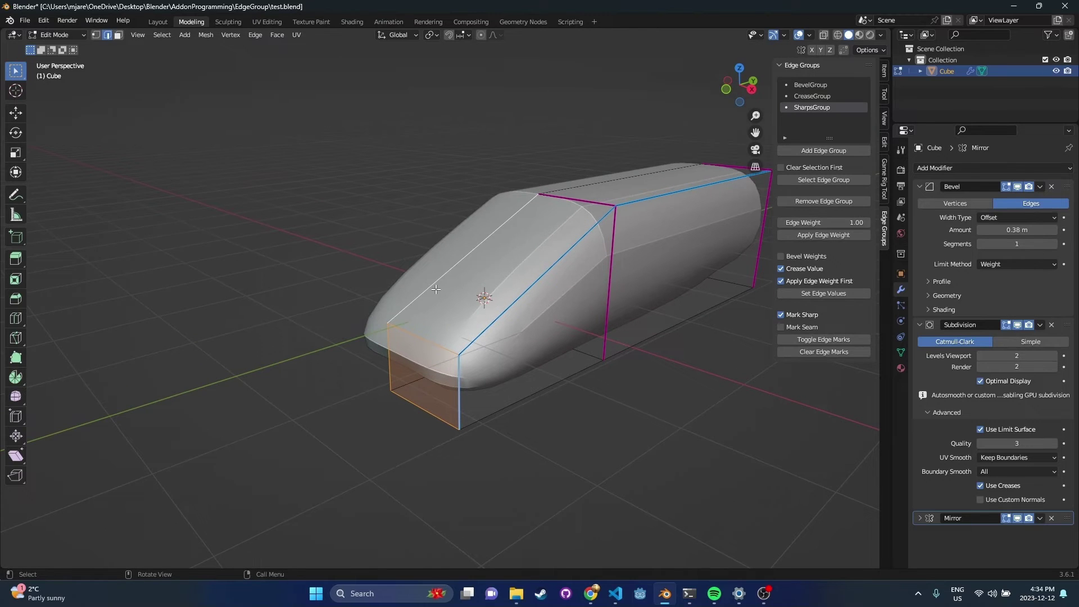
pyautogui.click(838, 151)
# Rename the new group to Seam and mark its front-face edges as seams instead of sharp.
pyautogui.doubleClick(832, 119)
pyautogui.write('SeamGroup')
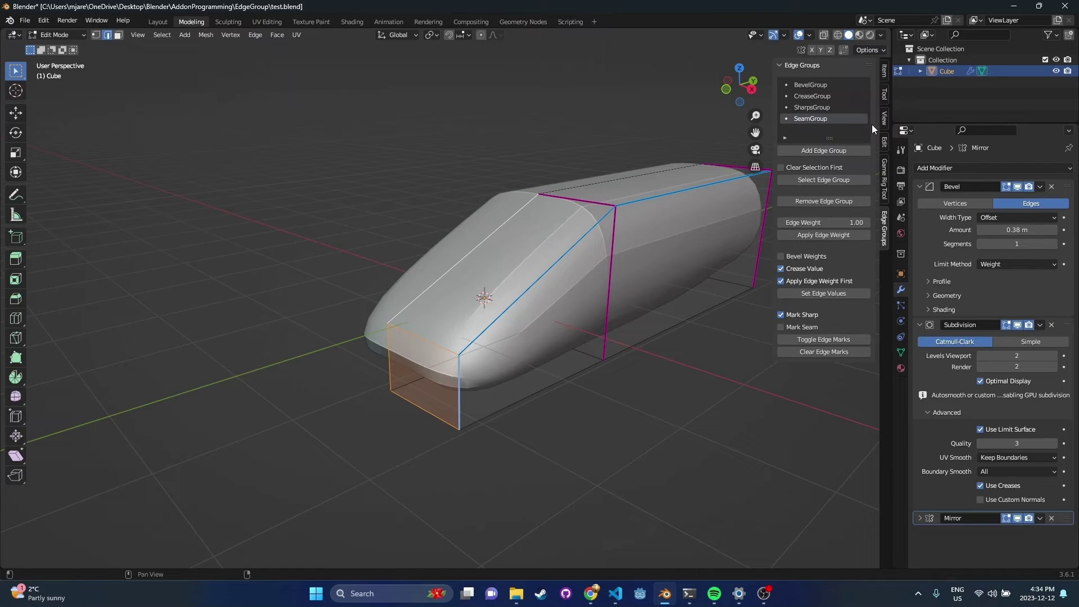
pyautogui.click(808, 327)
pyautogui.click(814, 315)
pyautogui.click(835, 339)
pyautogui.click(571, 439)
pyautogui.moveTo(571, 439); pyautogui.dragTo(551, 361, button='middle')
pyautogui.press('Tab')
pyautogui.moveTo(531, 306); pyautogui.dragTo(527, 325, button='middle')
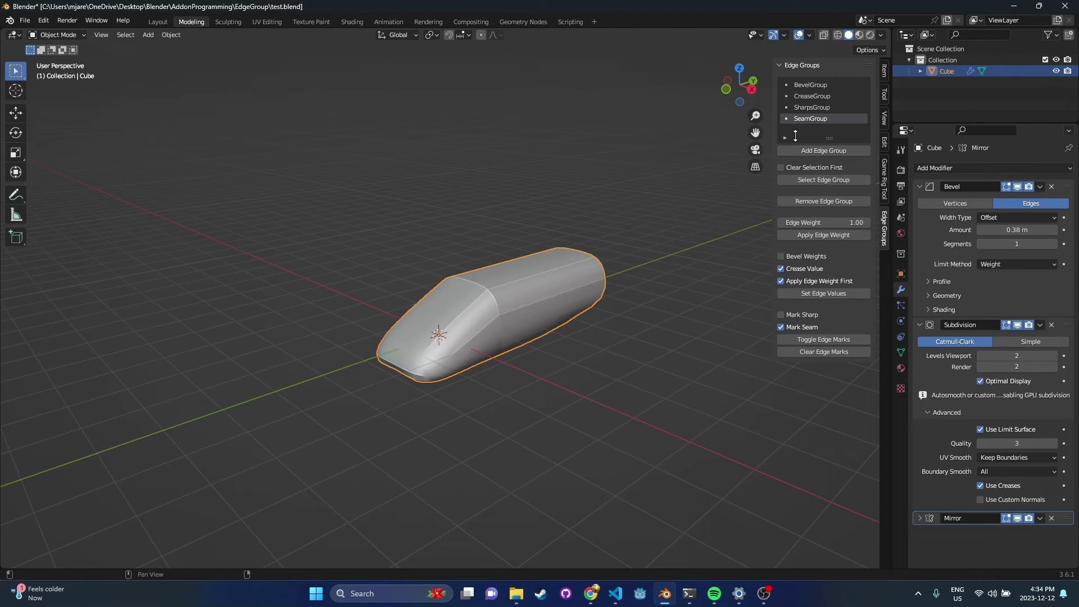
# Turn Mark Sharp on and toggle sharp marks on the BevelGroup and CreaseGroup edges.
pyautogui.click(811, 85)
pyautogui.click(807, 316)
pyautogui.click(831, 339)
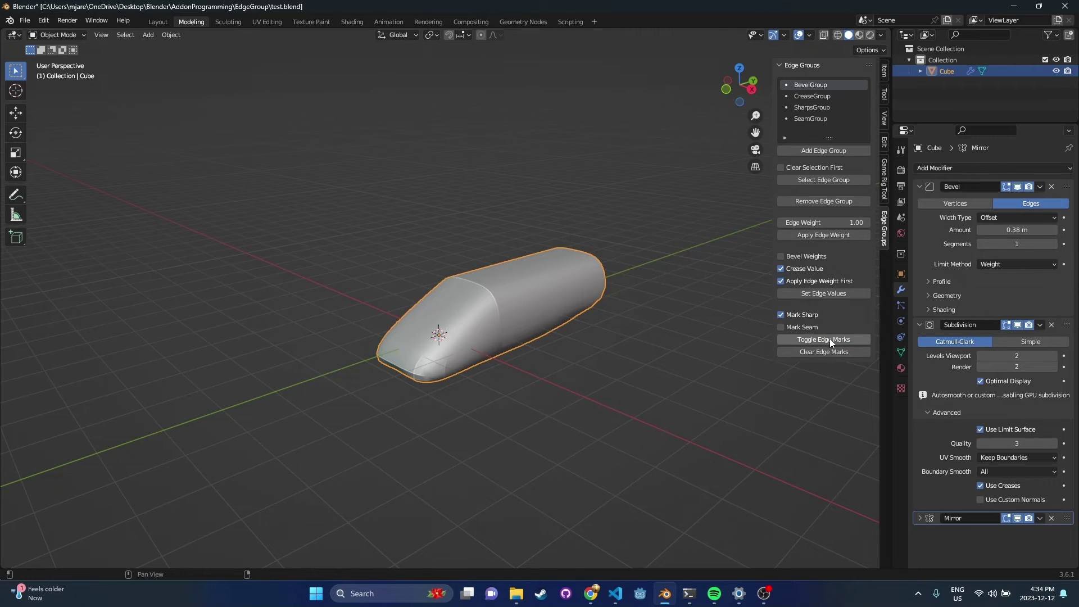
pyautogui.click(827, 98)
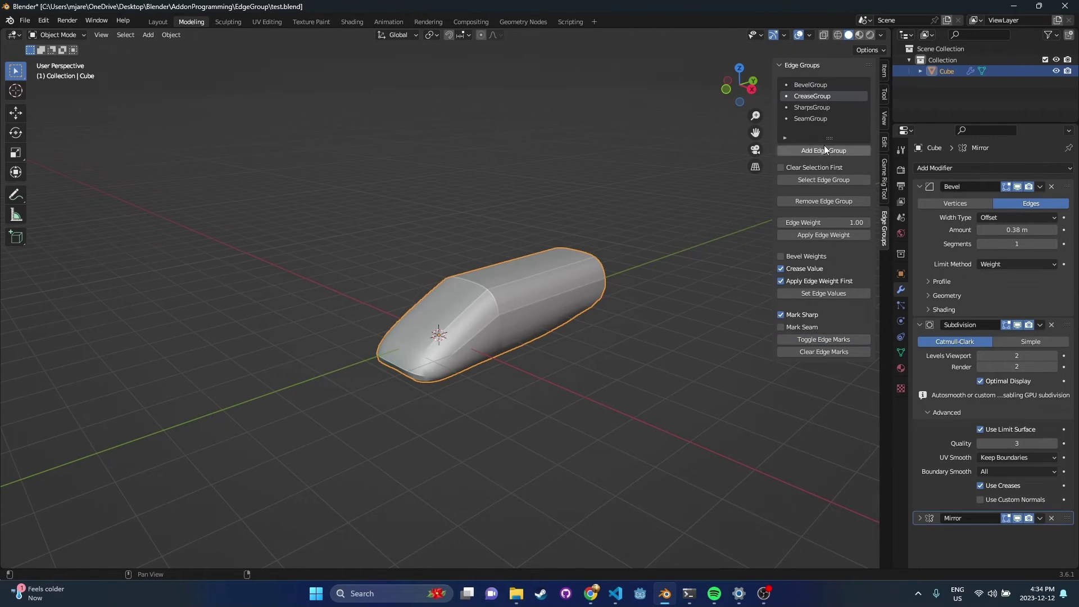
pyautogui.click(835, 339)
pyautogui.moveTo(524, 265)
pyautogui.mouseDown(button='middle')
pyautogui.moveTo(498, 299)
pyautogui.moveTo(486, 279)
pyautogui.mouseUp(button='middle')
# Toggle sharp marks on the SharpsGroup edges and view the marks in Edit Mode.
pyautogui.click(811, 107)
pyautogui.click(824, 341)
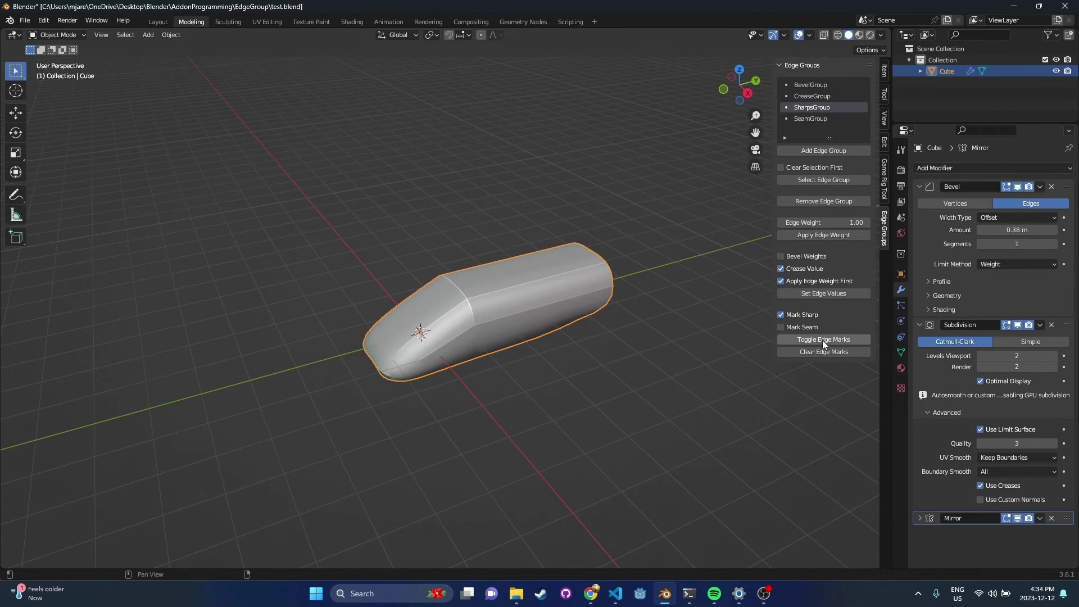
pyautogui.moveTo(496, 316); pyautogui.dragTo(528, 313, button='middle')
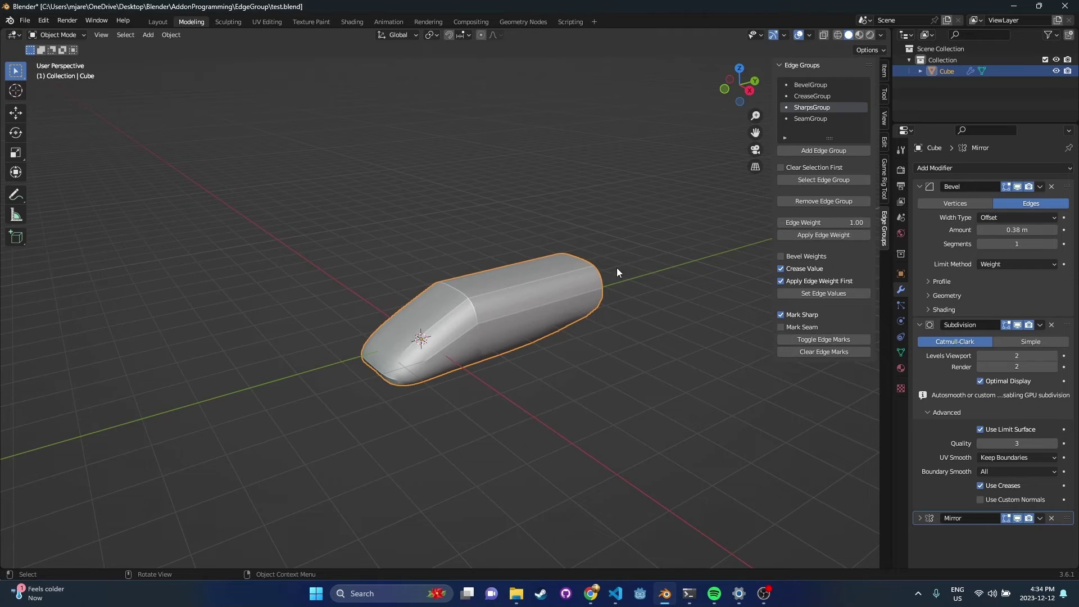
pyautogui.press('Tab')
pyautogui.moveTo(532, 404); pyautogui.dragTo(474, 386, button='middle')
# Select the whole mesh and store it in a new edge group, keeping the default Cube_EdgeGroup name.
pyautogui.press('a')
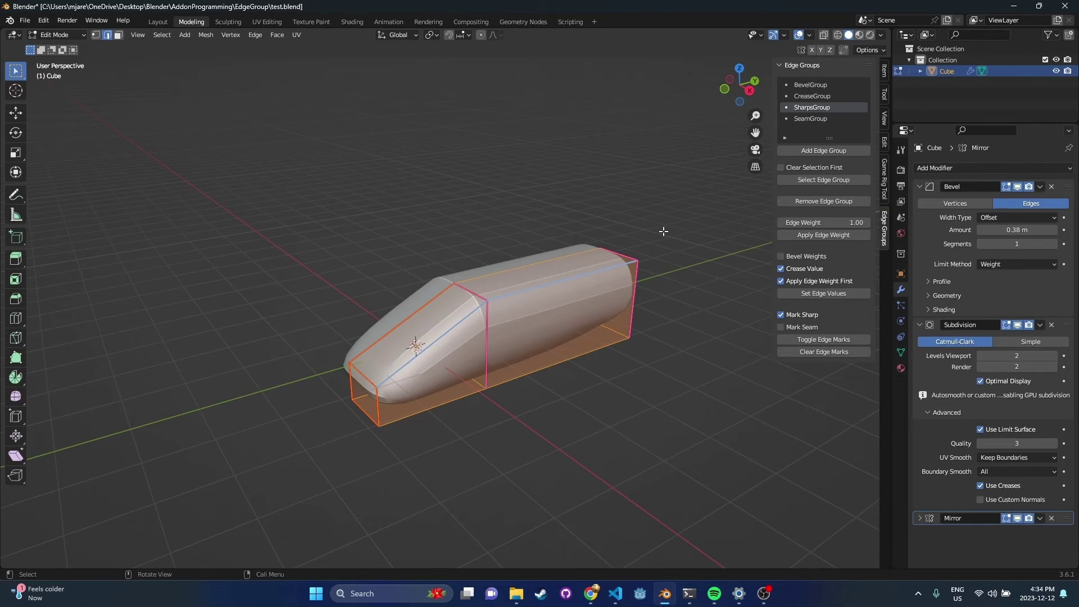
pyautogui.click(833, 149)
pyautogui.doubleClick(819, 130)
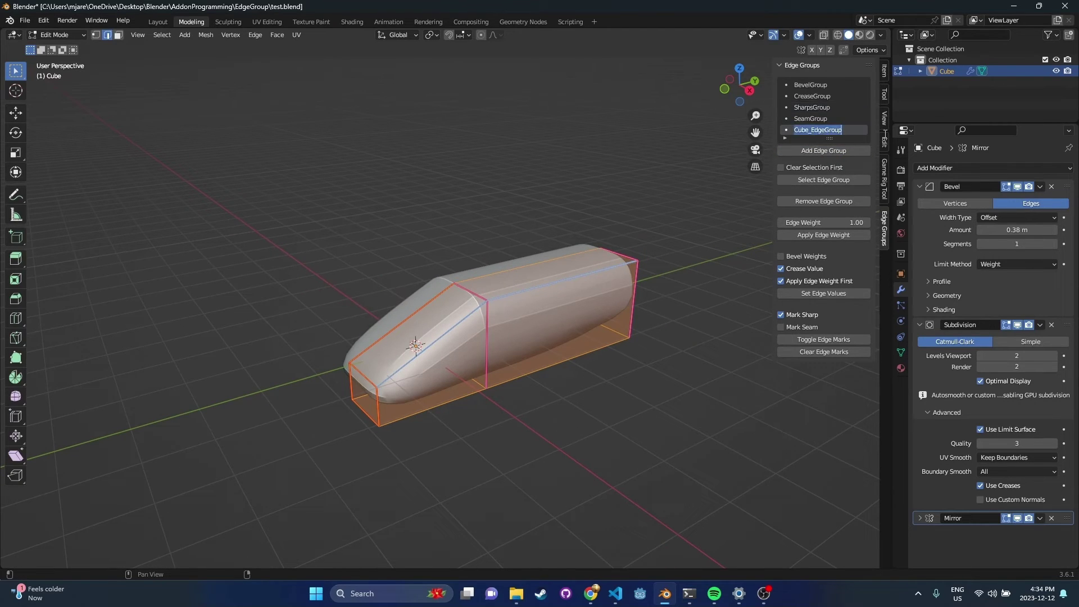
pyautogui.press('Return')
pyautogui.press('Tab')
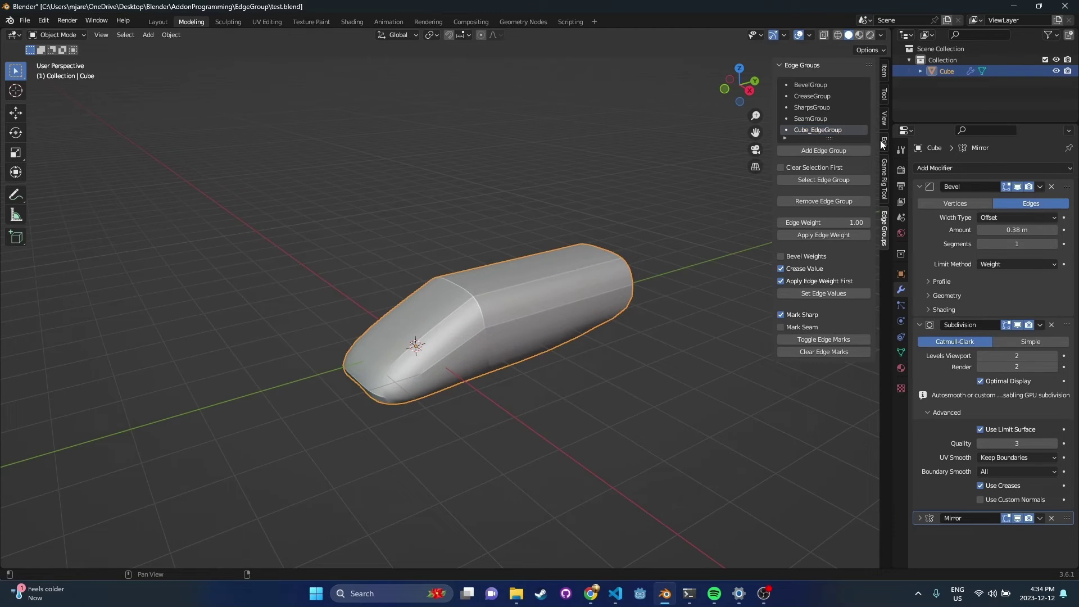
# Toggle sharp and seam marks on the Cube_EdgeGroup edges and check them in Edit Mode.
pyautogui.click(834, 128)
pyautogui.click(809, 340)
pyautogui.press('Tab')
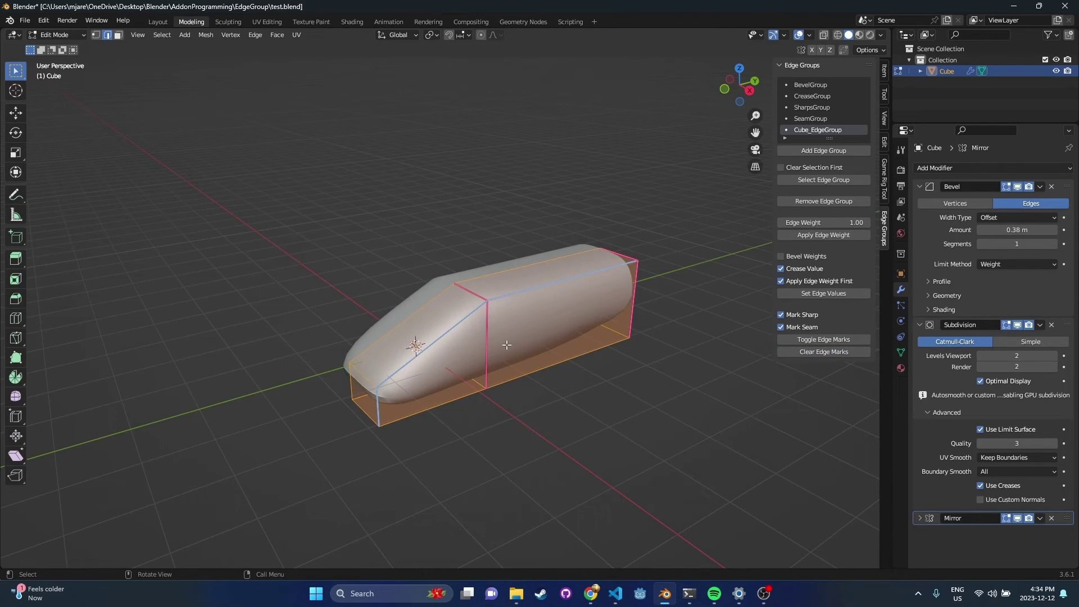
pyautogui.press('Tab')
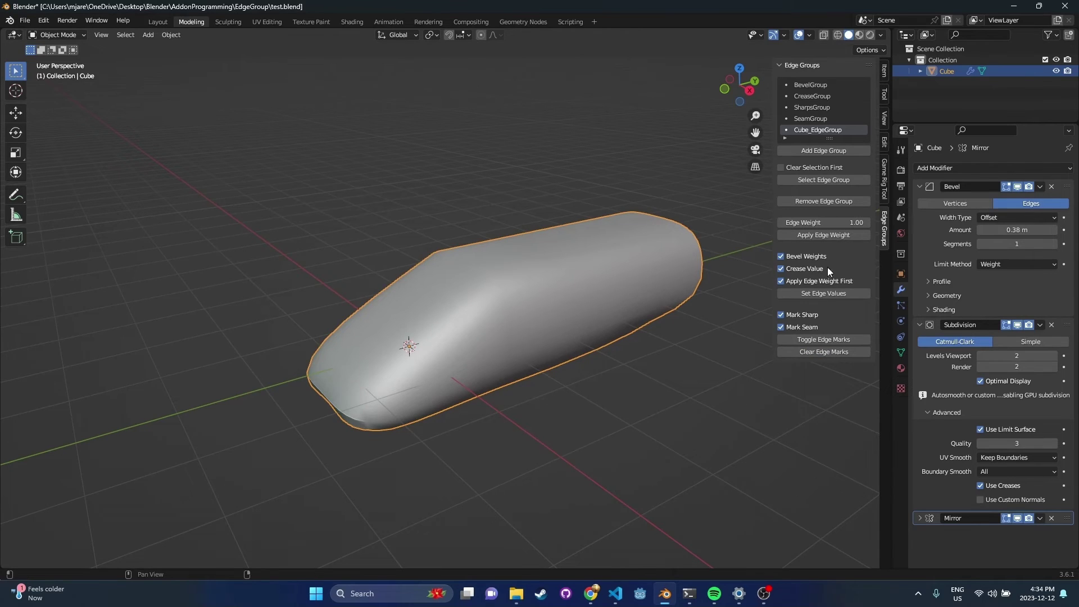
# Apply edge weight 0 to the Cube_EdgeGroup edges, inspect the rounded result, and save test.blend.
pyautogui.click(824, 222)
pyautogui.write('0')
pyautogui.press('Return')
pyautogui.click(824, 293)
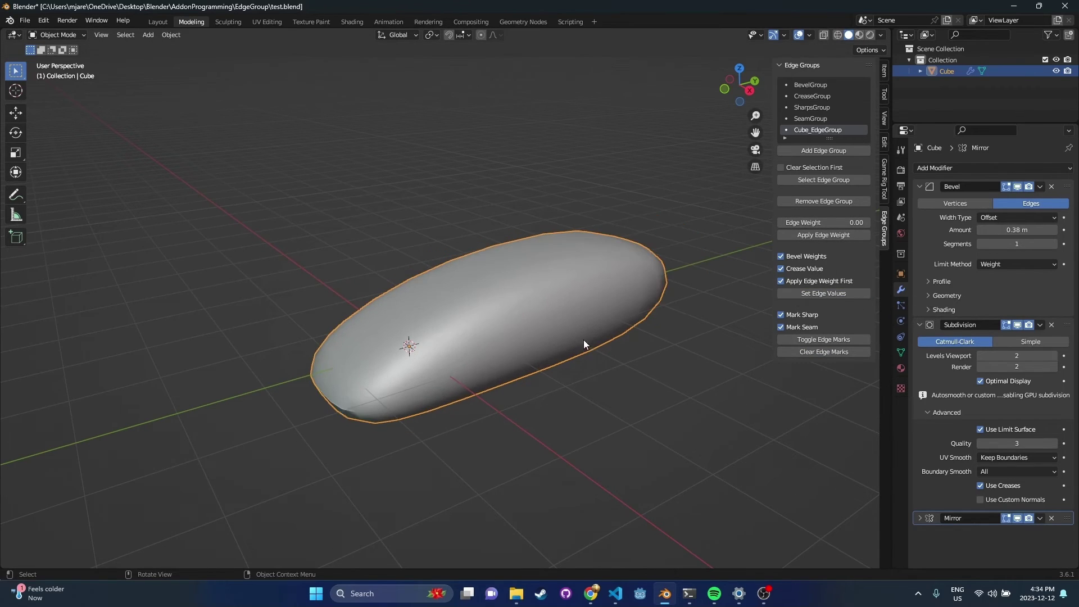
pyautogui.press('Tab')
pyautogui.moveTo(700, 317); pyautogui.dragTo(583, 351, button='middle')
pyautogui.press('Tab')
pyautogui.hotkey('ctrl', 's')
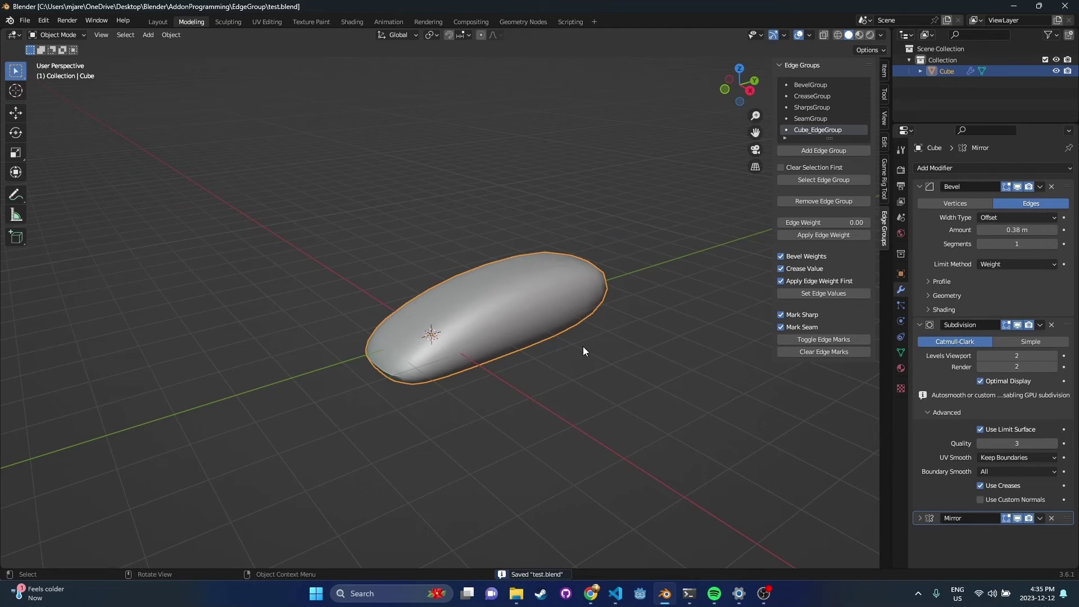
pyautogui.press('Tab')
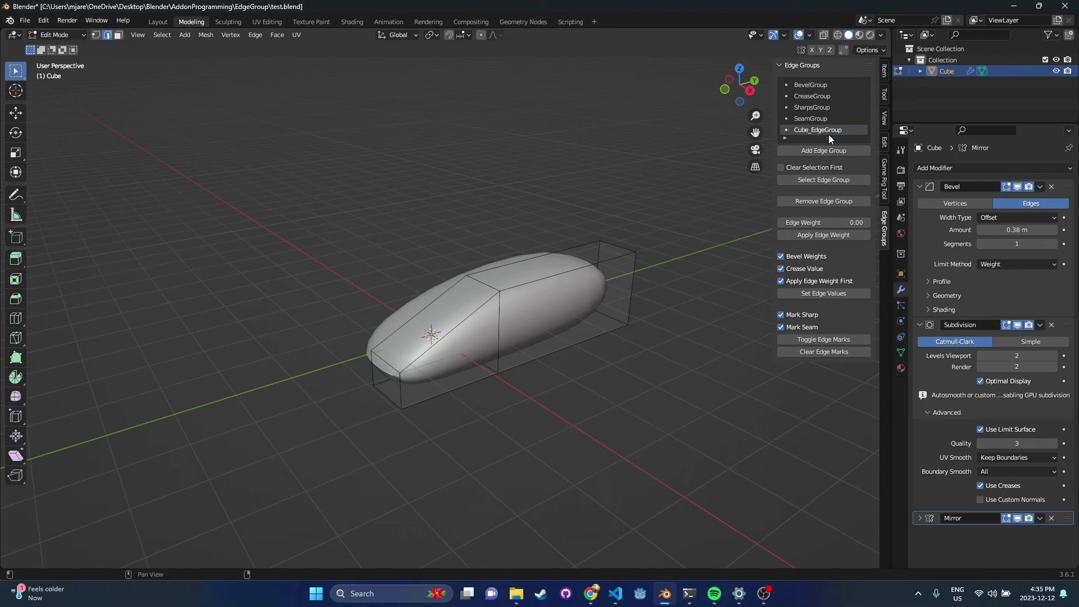
# Select the BevelGroup and CreaseGroup edges, then enable Clear Selection First.
pyautogui.click(821, 85)
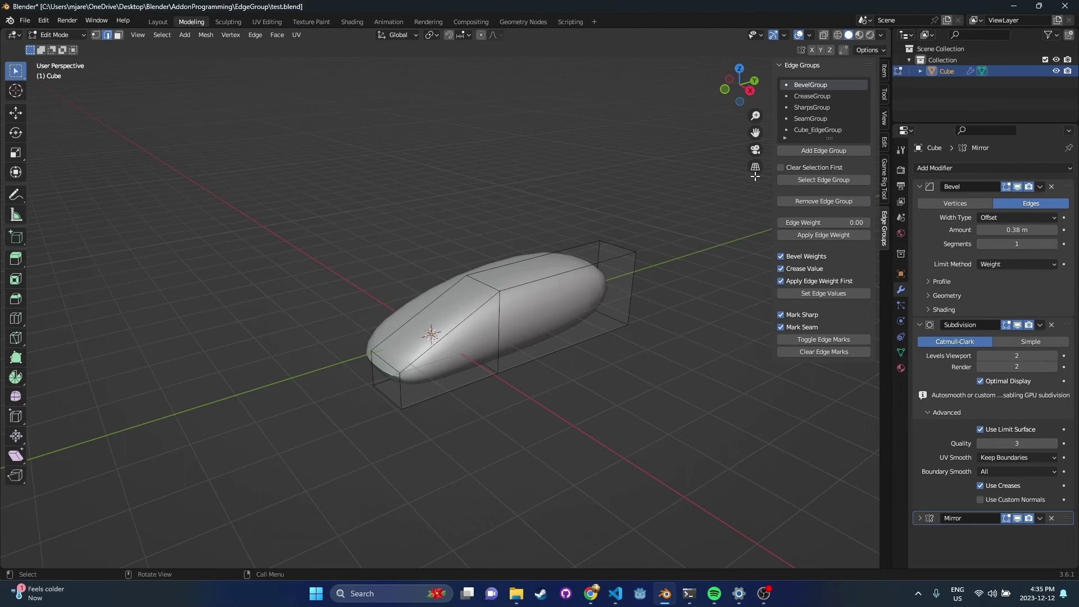
pyautogui.click(832, 181)
pyautogui.click(811, 97)
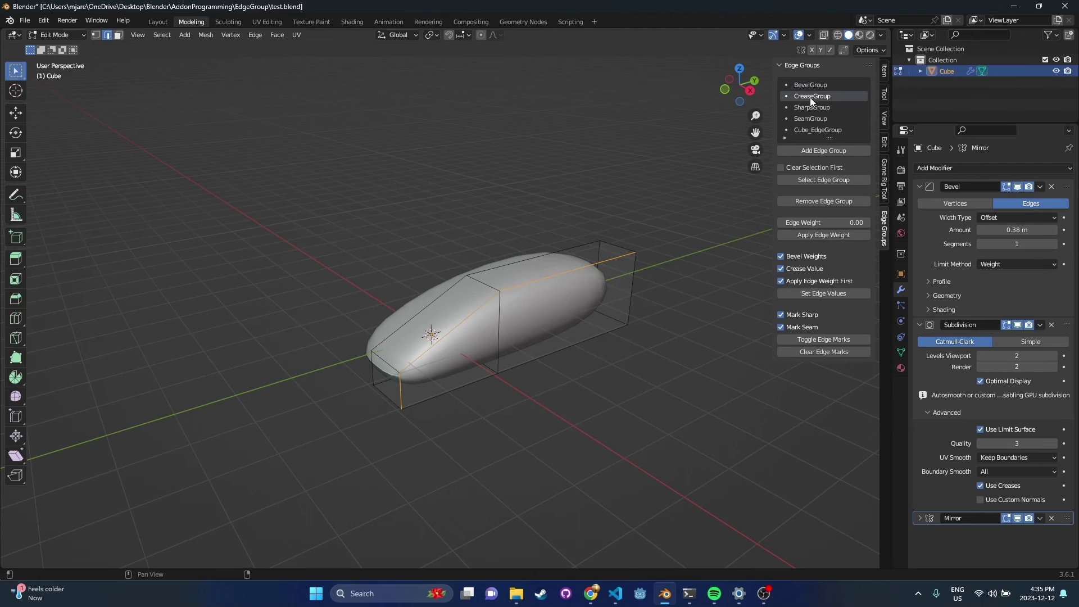
pyautogui.click(835, 182)
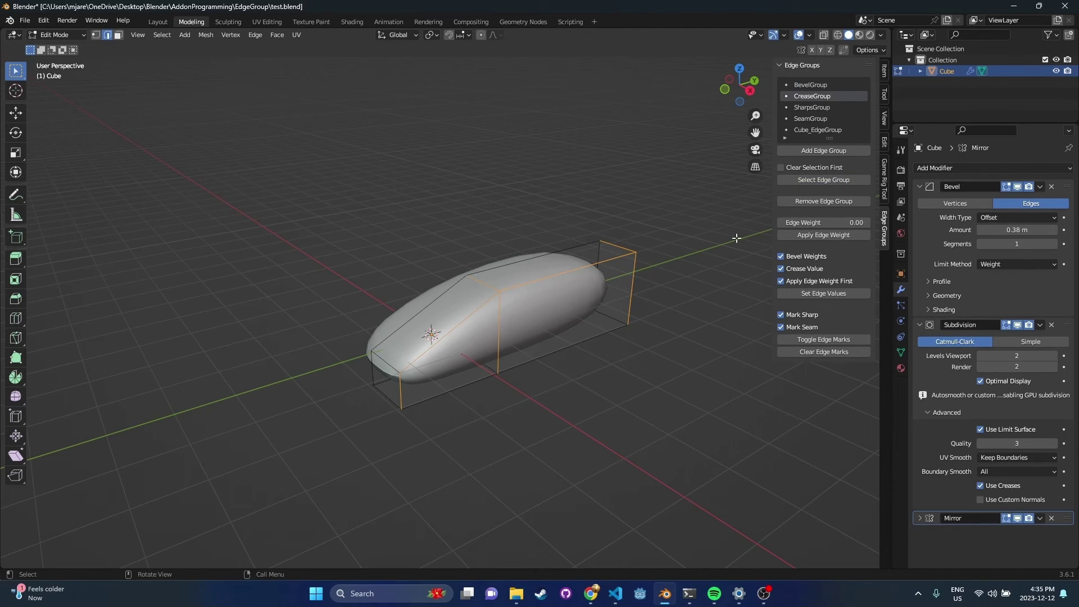
pyautogui.click(803, 167)
pyautogui.press('Tab')
# Reselect the car and select only the BevelGroup edges in Edit Mode.
pyautogui.click(659, 286)
pyautogui.click(577, 292)
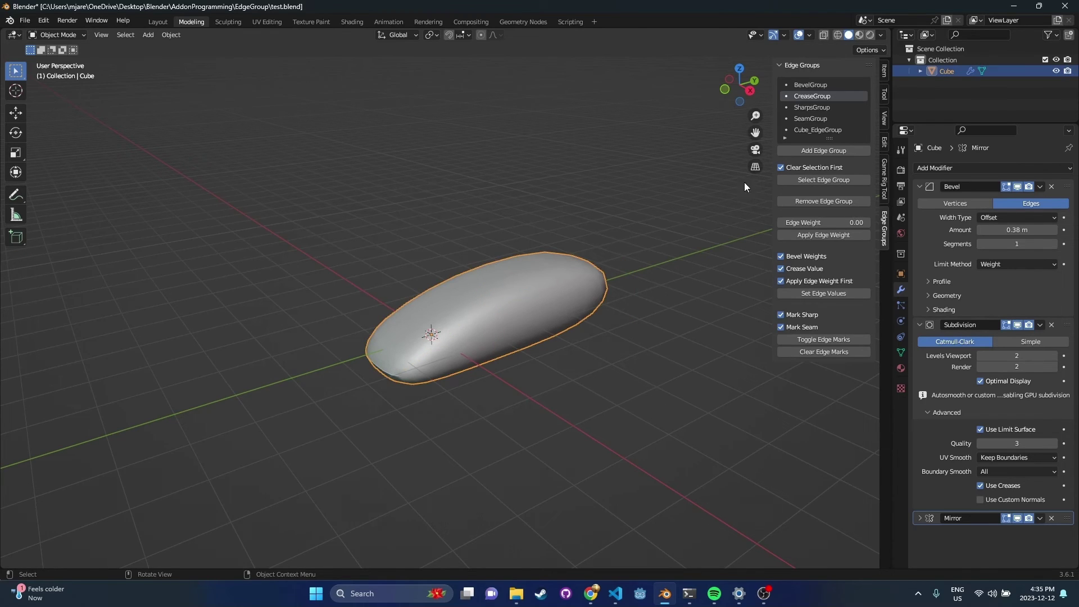
pyautogui.click(822, 85)
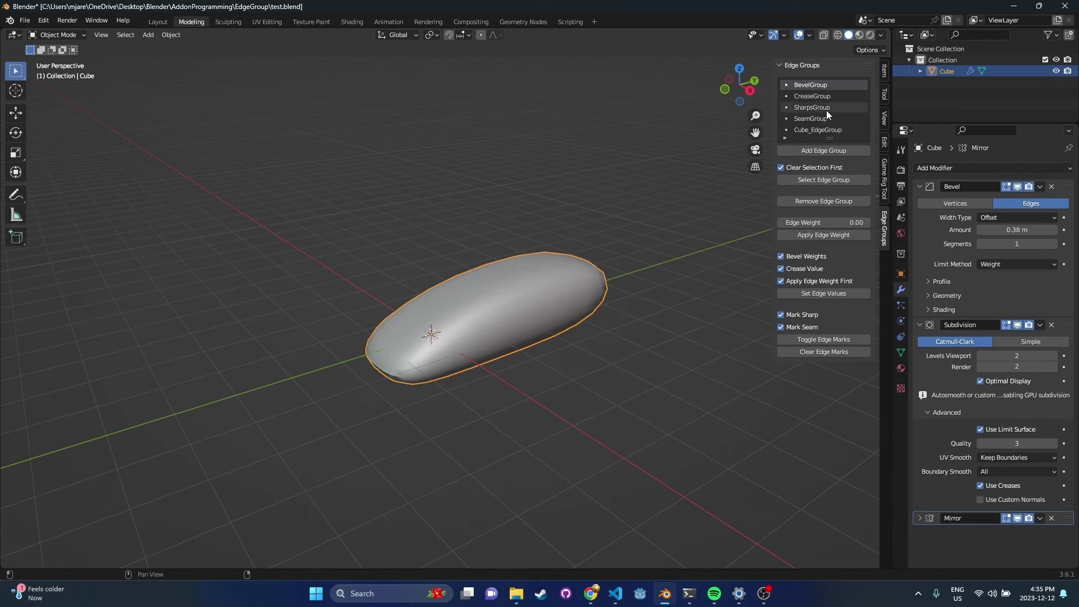
pyautogui.press('Tab')
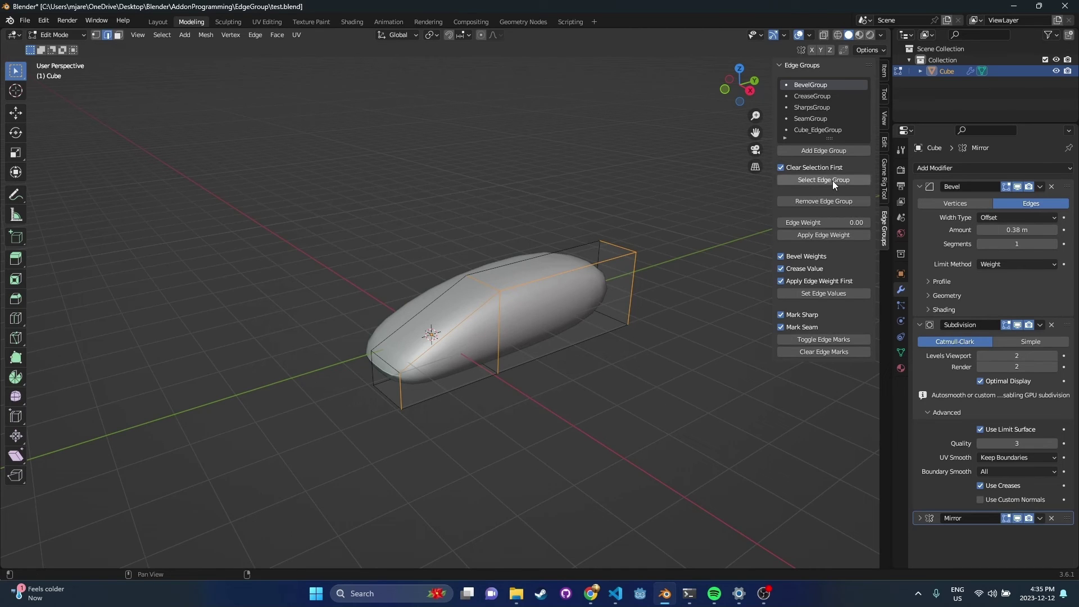
pyautogui.click(810, 180)
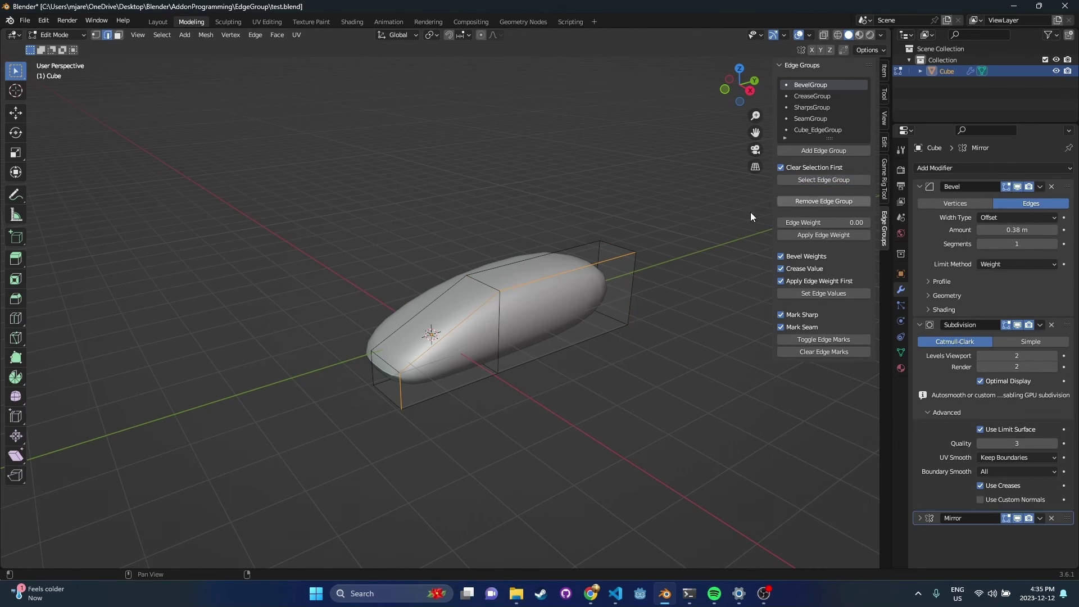
pyautogui.moveTo(424, 405); pyautogui.dragTo(450, 386, button='middle')
pyautogui.press('Tab')
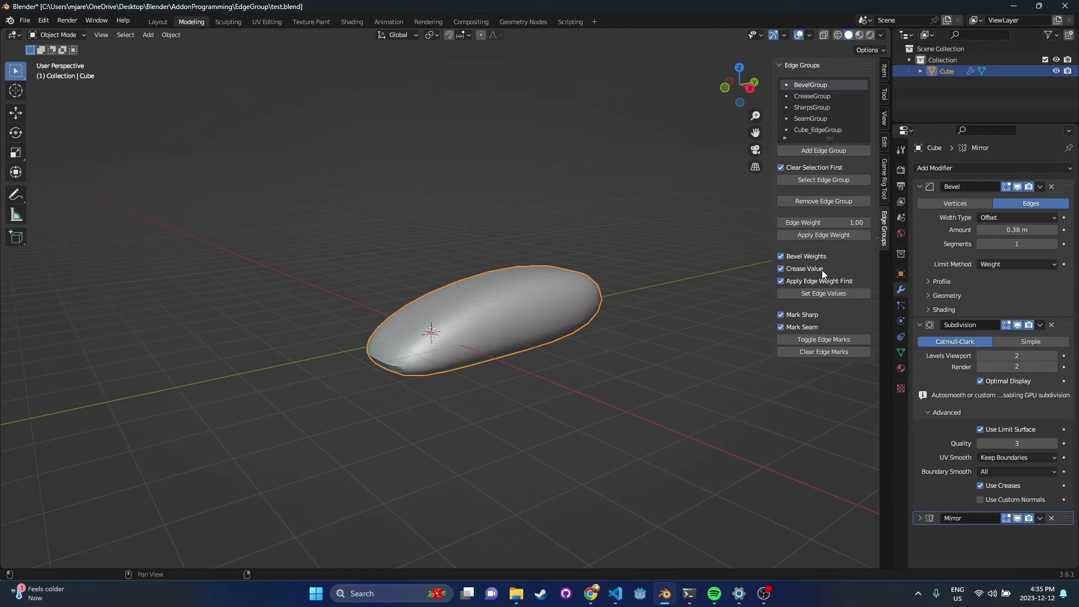
# Apply bevel weight 1.00 to the BevelGroup edges and make CreaseGroup the active group.
pyautogui.click(824, 294)
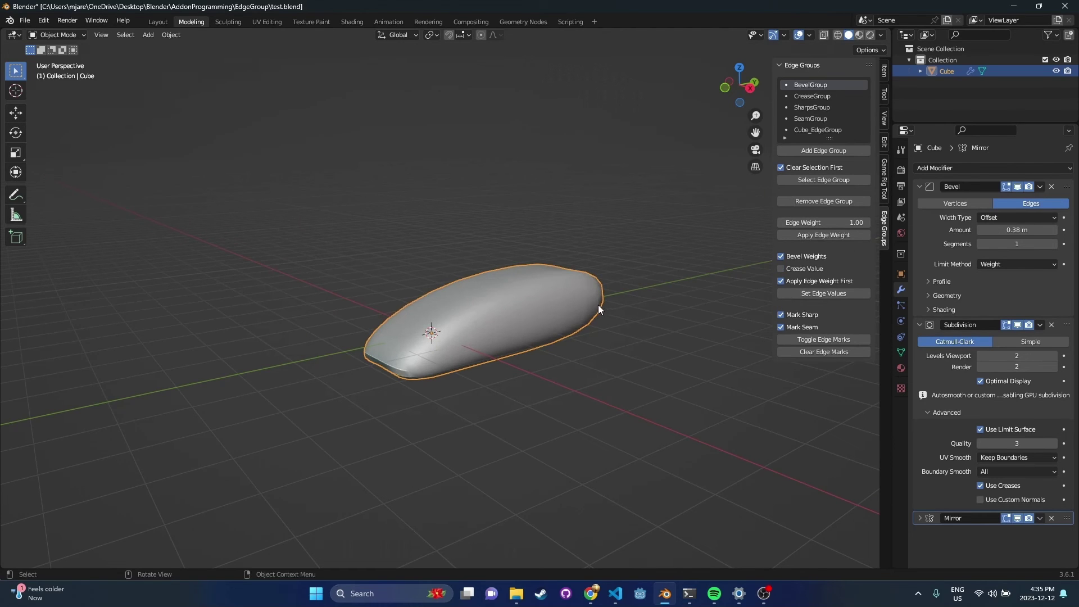
pyautogui.press('Tab')
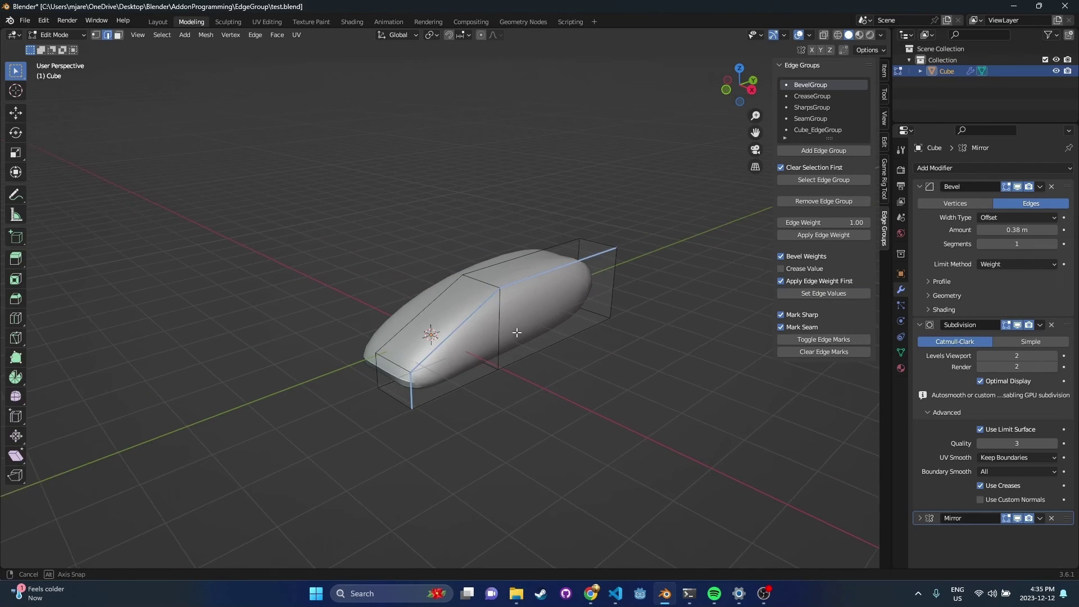
pyautogui.press('Tab')
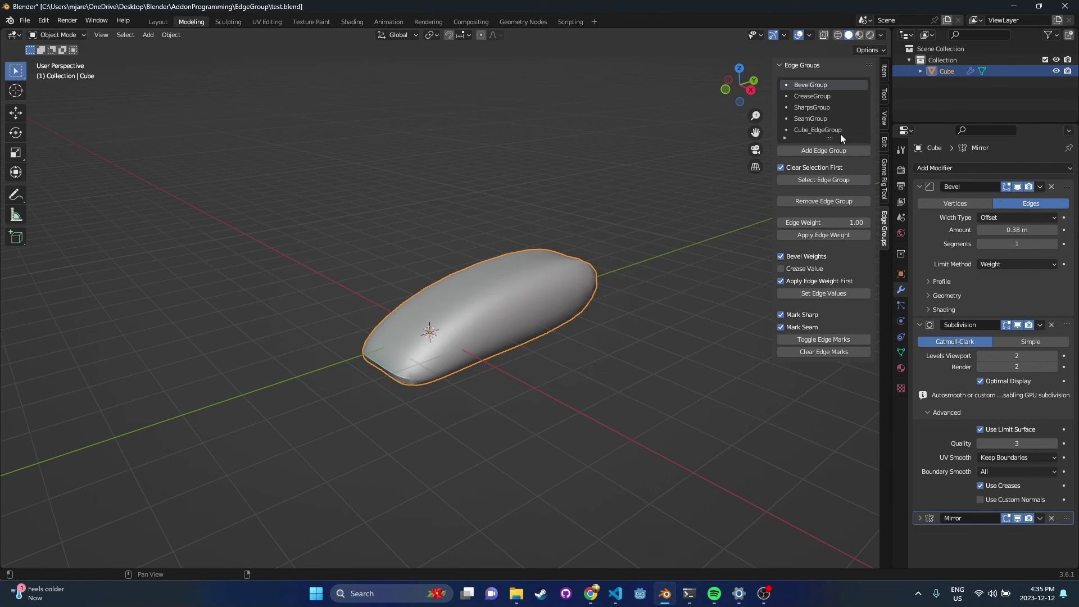
pyautogui.click(834, 96)
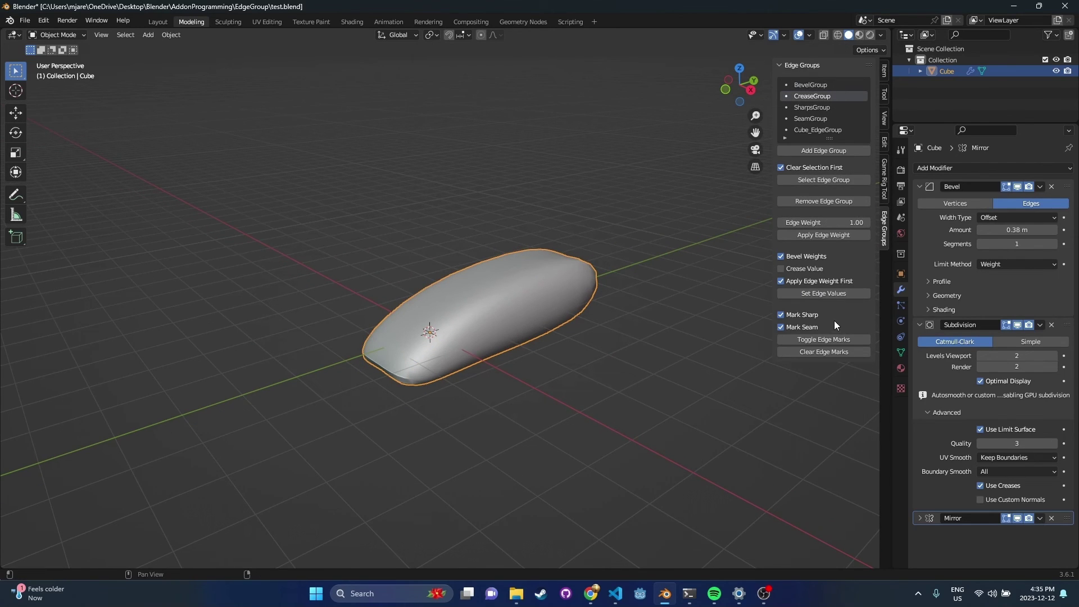
pyautogui.moveTo(759, 310); pyautogui.dragTo(393, 288, button='middle')
pyautogui.moveTo(492, 294); pyautogui.dragTo(528, 281, button='middle')
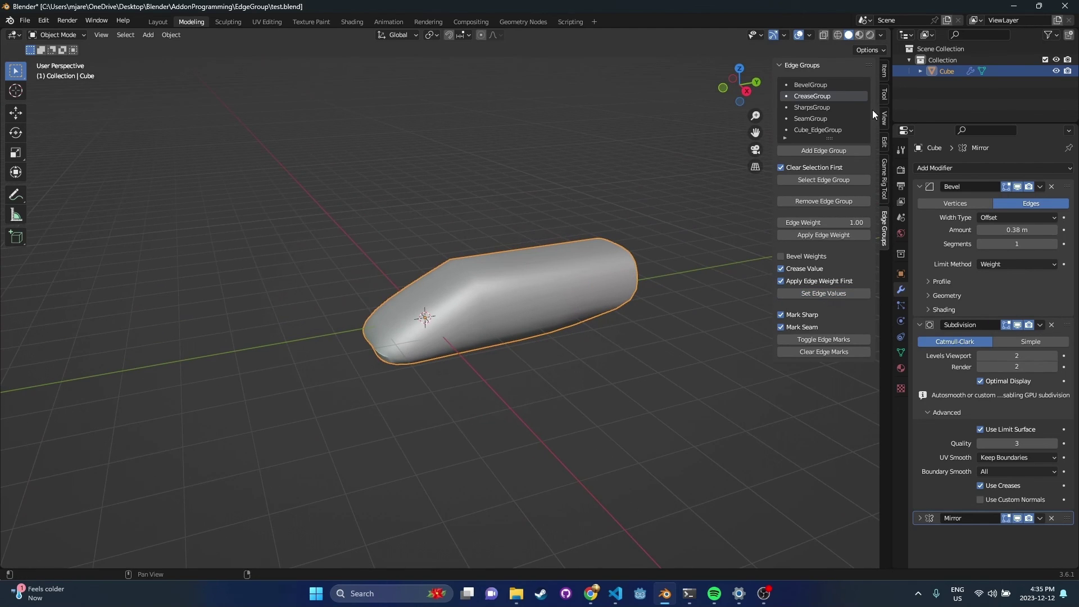
# Turn off Mark Seam and mark the SharpsGroup edges as sharp.
pyautogui.click(828, 106)
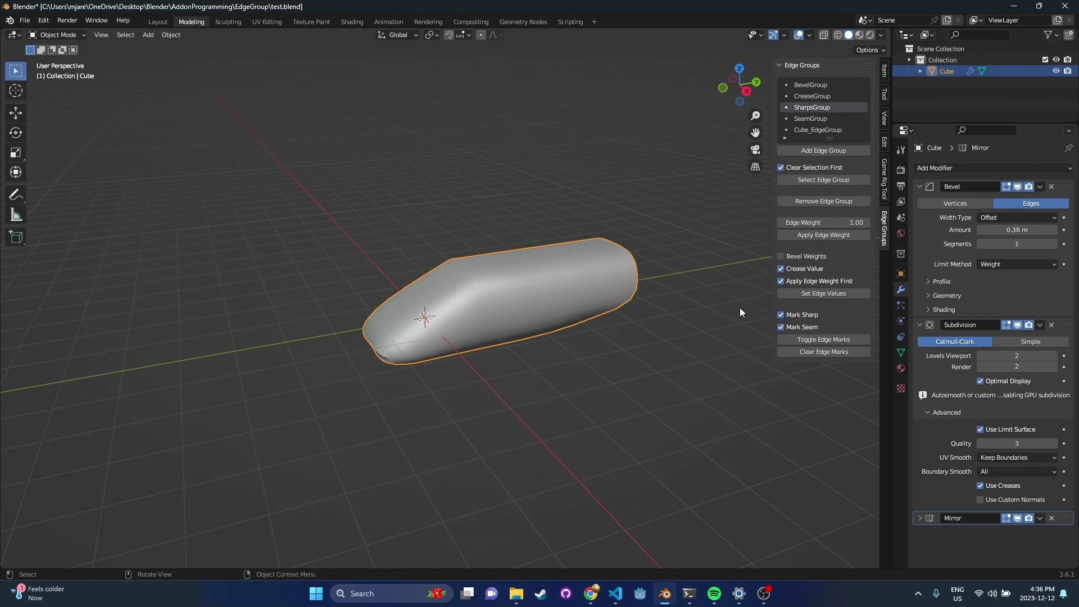
pyautogui.click(811, 326)
pyautogui.click(850, 340)
pyautogui.moveTo(473, 315); pyautogui.dragTo(523, 318, button='middle')
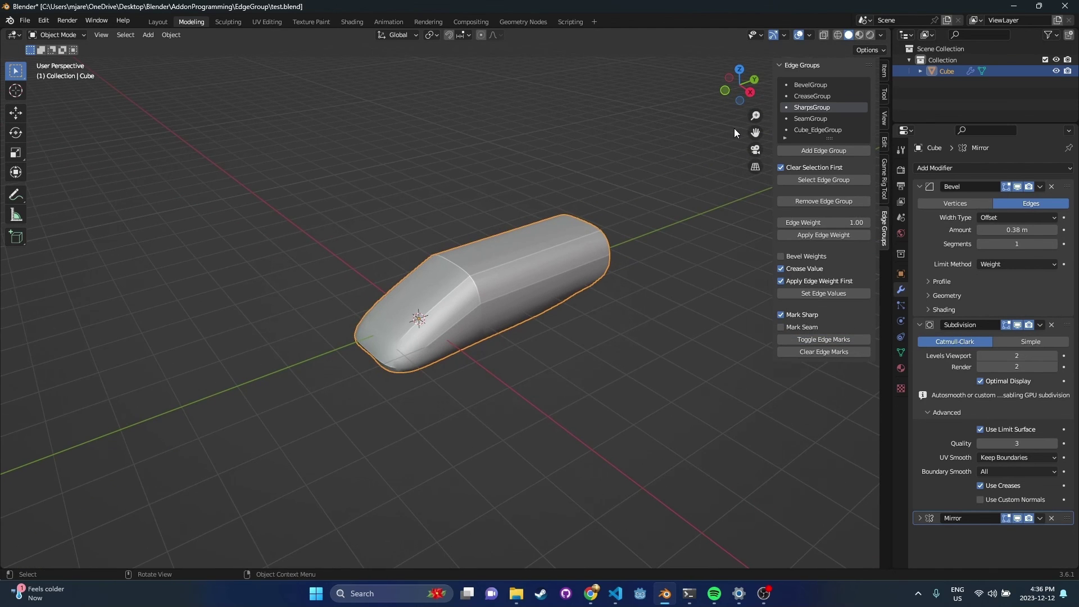
pyautogui.click(811, 118)
pyautogui.scroll(3, 415, 336)
pyautogui.press('Tab')
# Mark the SeamGroup edges as seams and save test.blend.
pyautogui.moveTo(415, 334); pyautogui.dragTo(429, 331, button='middle')
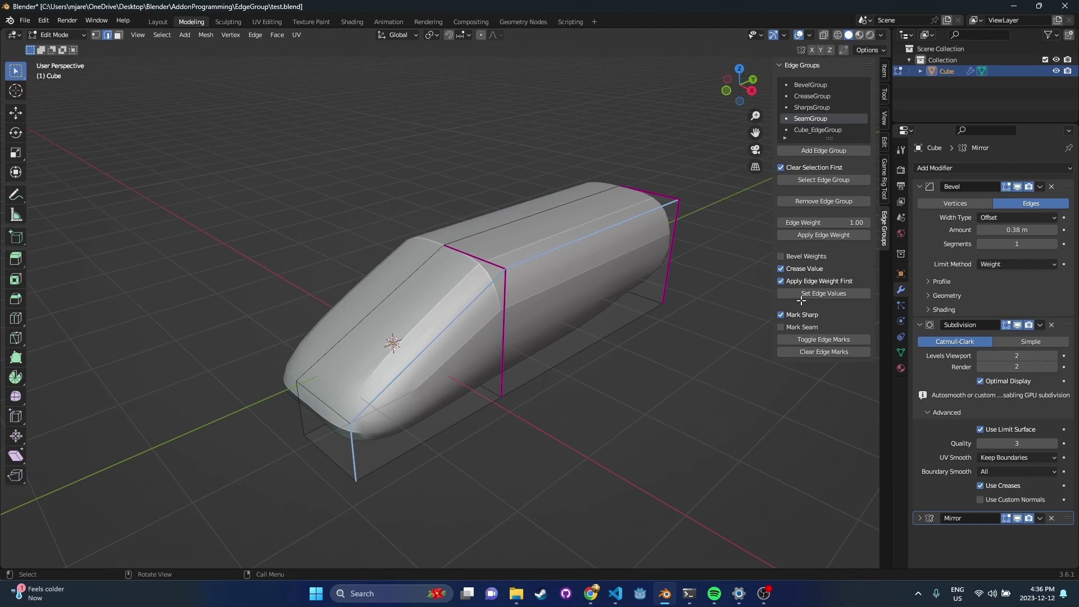
pyautogui.click(805, 339)
pyautogui.moveTo(427, 394); pyautogui.dragTo(590, 359, button='middle')
pyautogui.press('Tab')
pyautogui.hotkey('ctrl', 's')
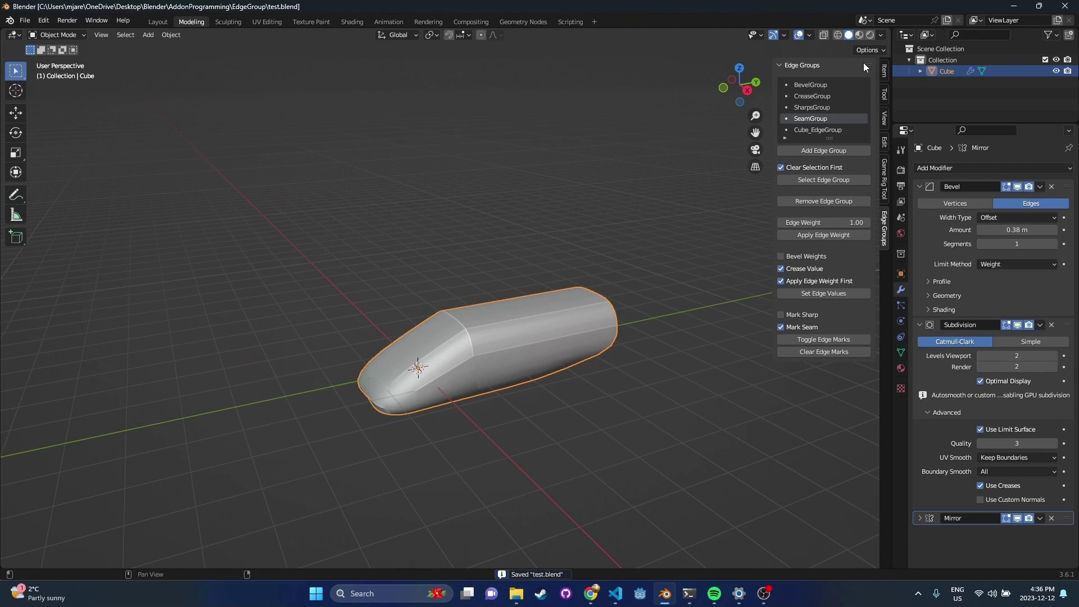
# Enlarge the edge group list, look around the car, and save again.
pyautogui.moveTo(829, 137); pyautogui.dragTo(830, 171)
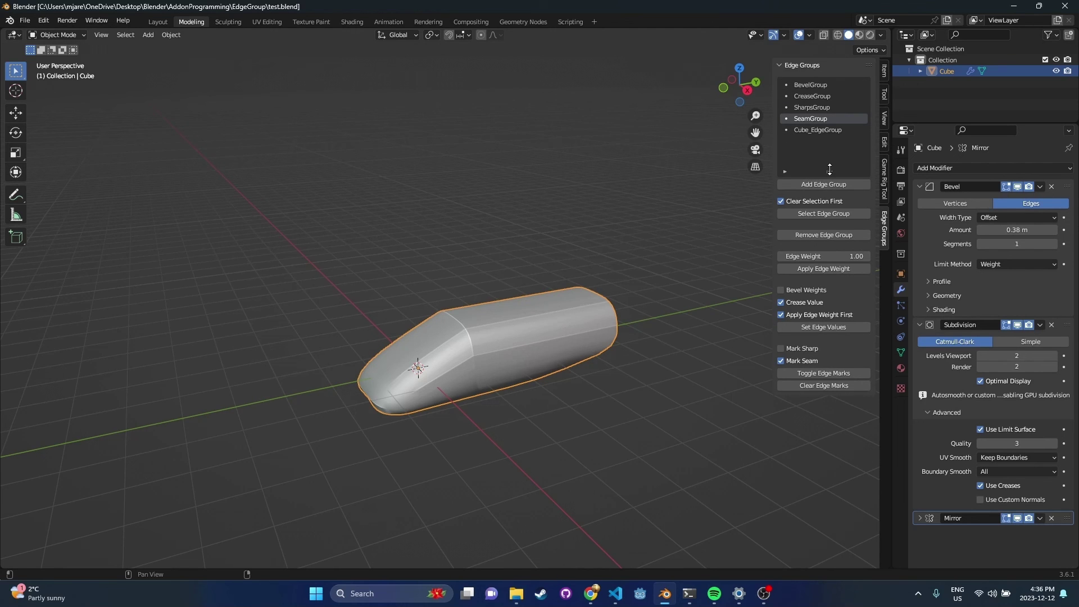
pyautogui.moveTo(453, 388); pyautogui.dragTo(495, 388, button='middle')
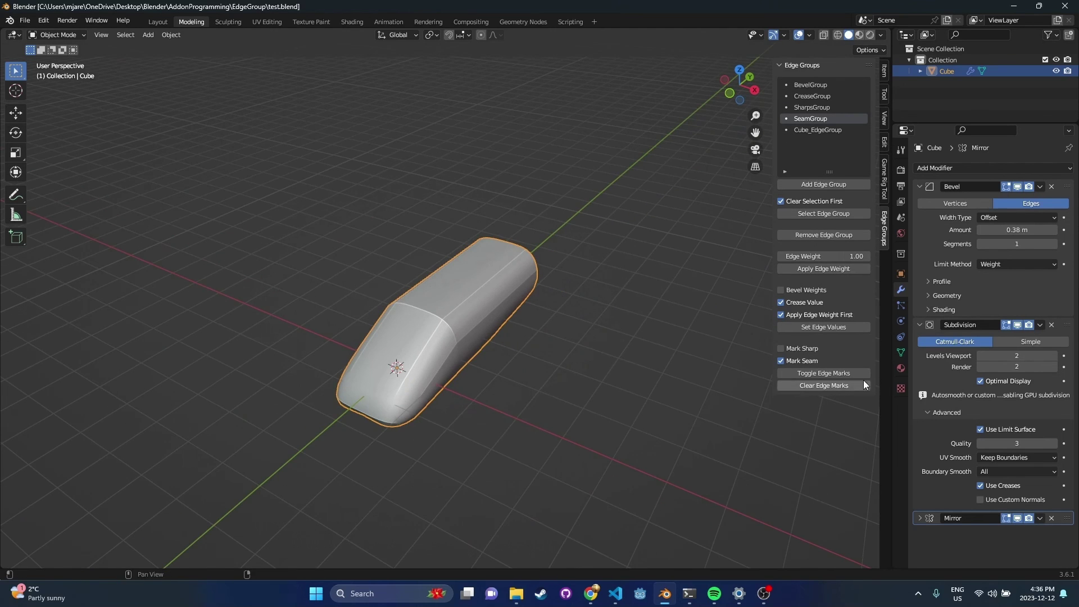
pyautogui.moveTo(568, 349)
pyautogui.mouseDown(button='middle')
pyautogui.moveTo(535, 335)
pyautogui.moveTo(552, 336)
pyautogui.mouseUp(button='middle')
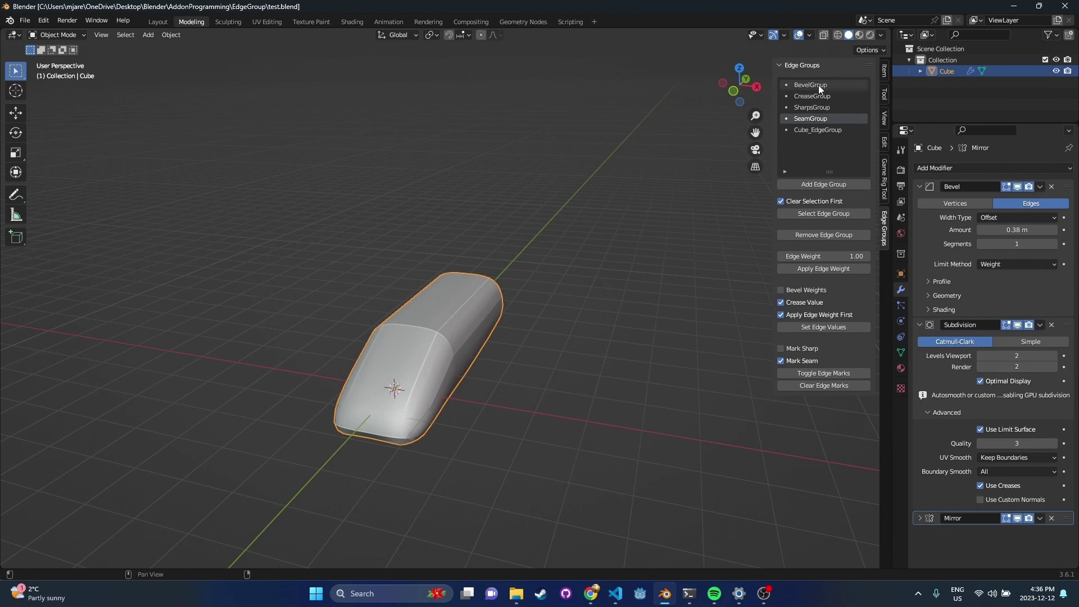
pyautogui.moveTo(470, 281); pyautogui.dragTo(563, 315, button='middle')
pyautogui.hotkey('ctrl', 's')
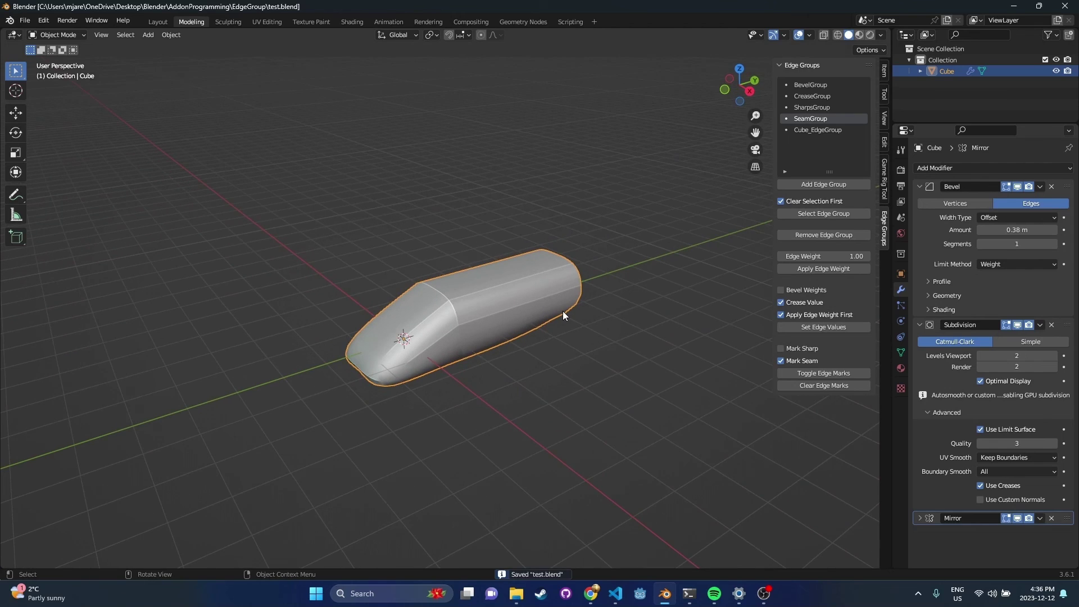